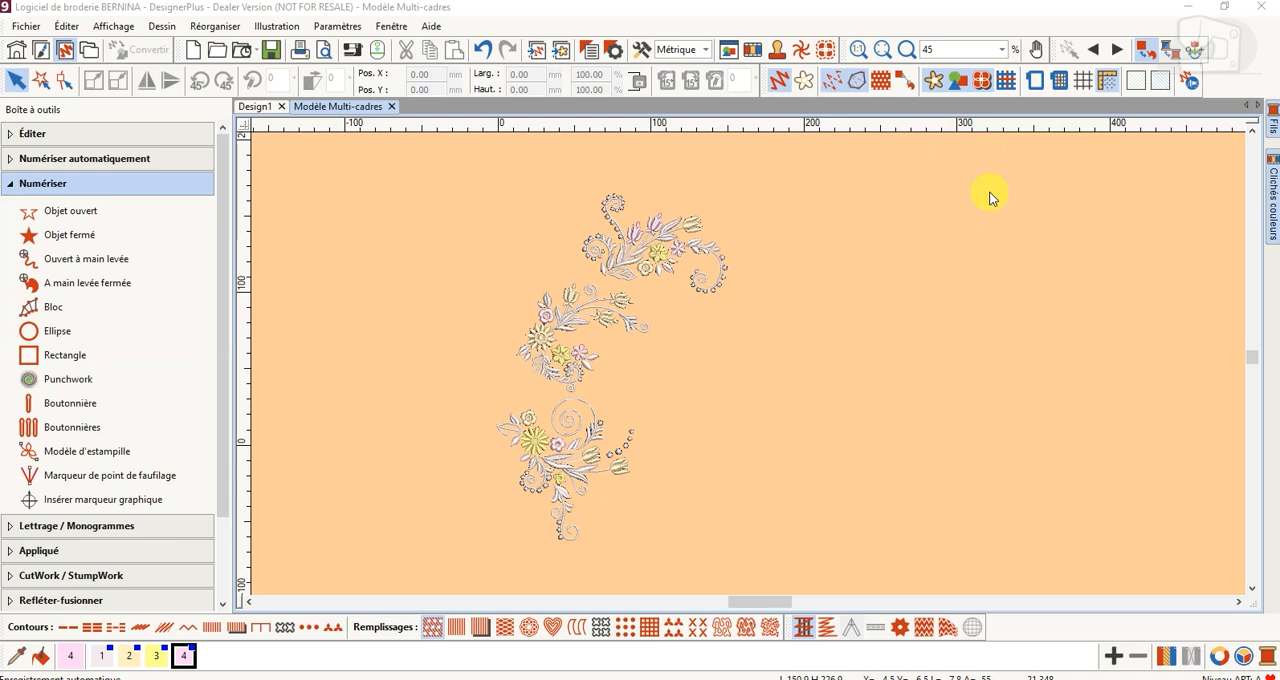
Display the hoop and confirm its settings with the BERNINA 7 Series machine and the BERNINA Medium Hoop, 130 x 100
{"action": "left_click", "coordinate": [1036, 84]}
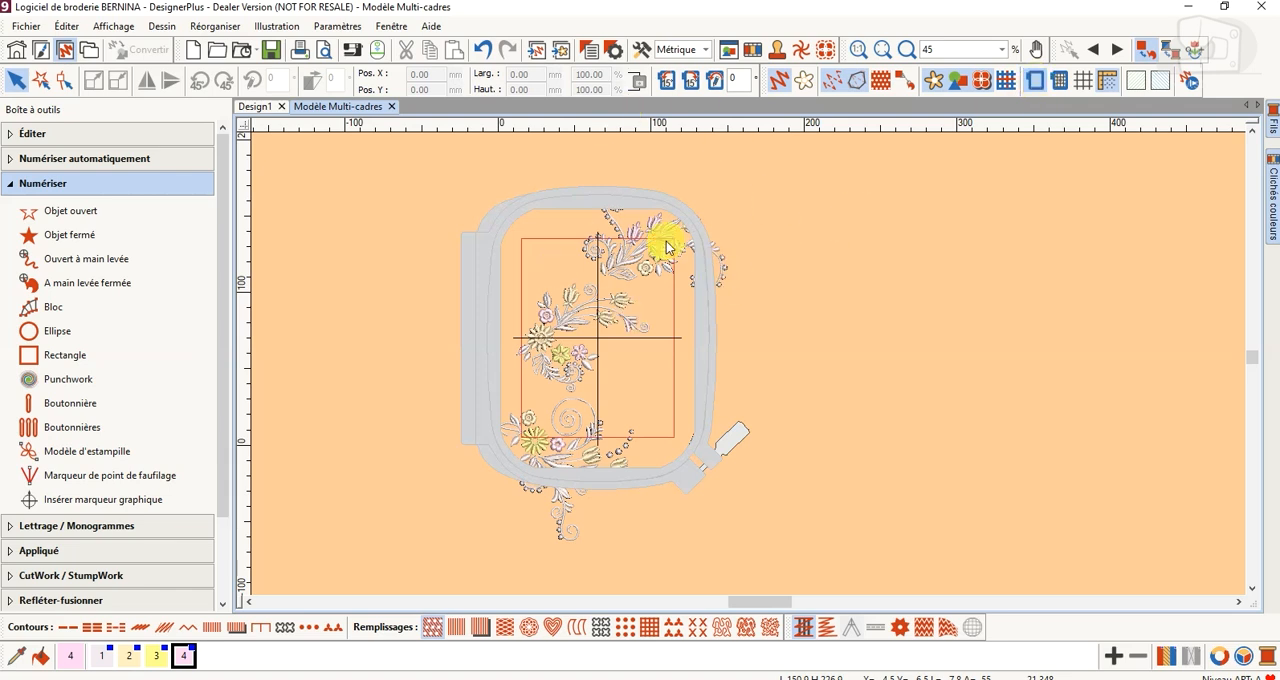
{"action": "right_click", "coordinate": [1037, 84]}
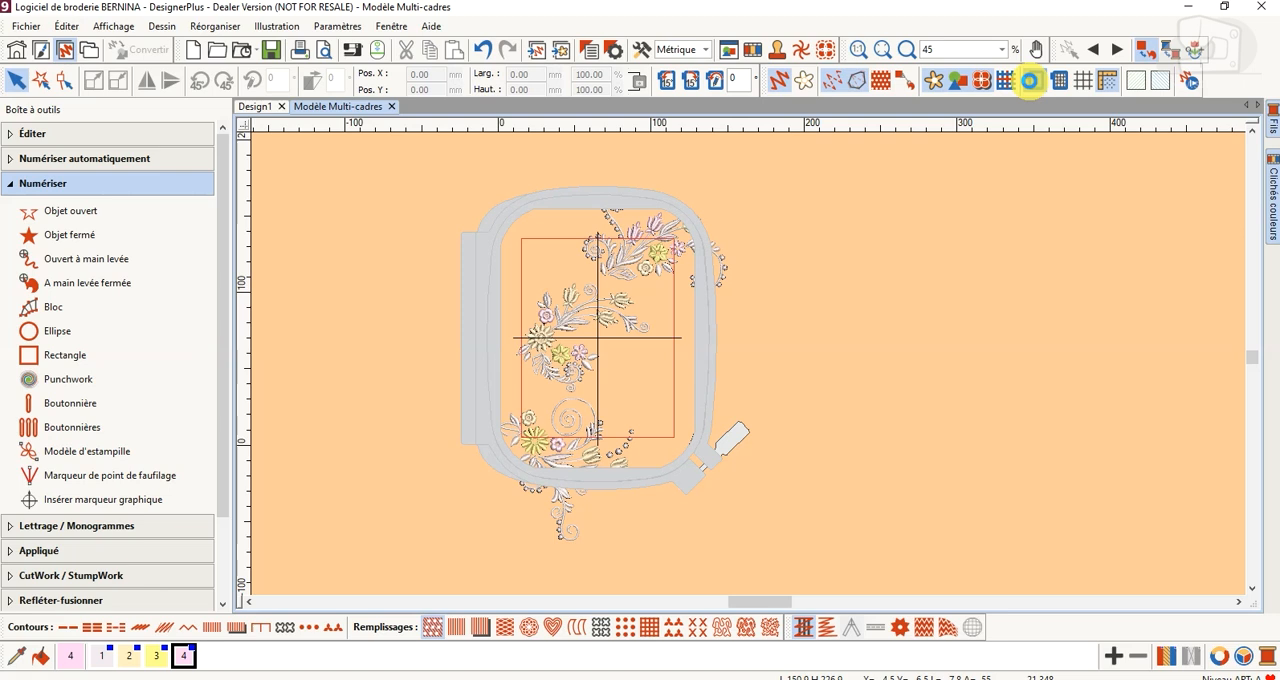
{"action": "left_click", "coordinate": [769, 211]}
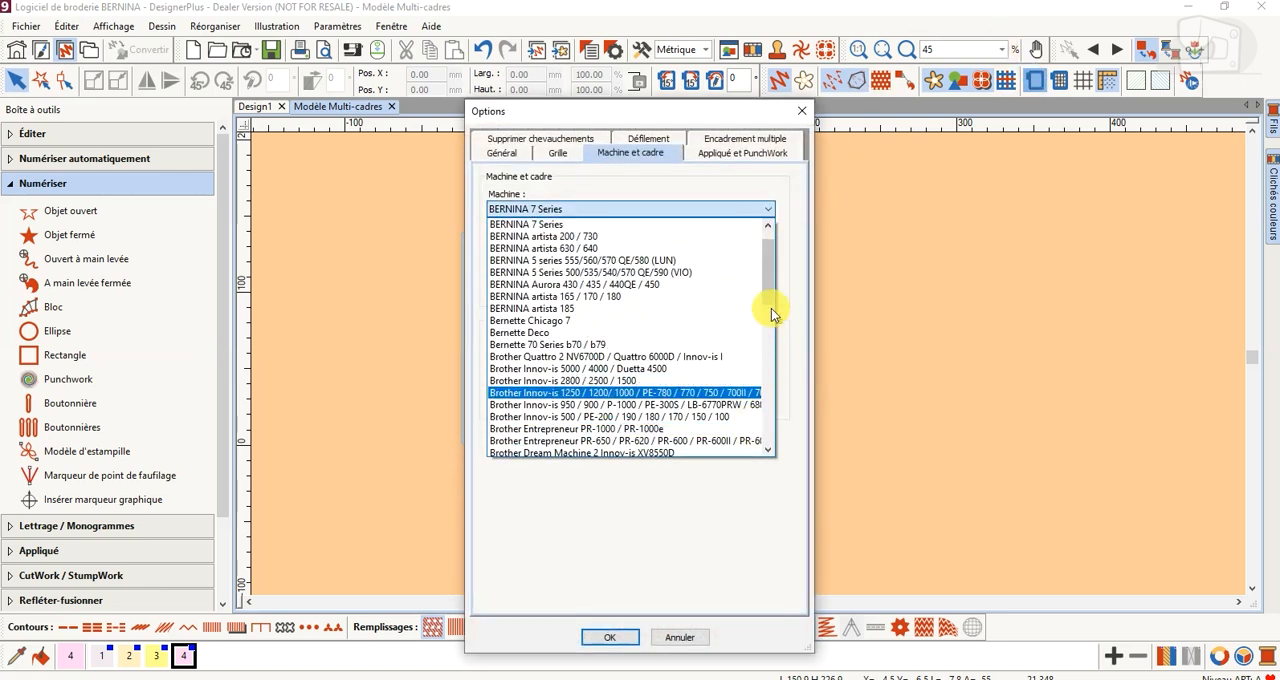
{"action": "left_click", "coordinate": [783, 505]}
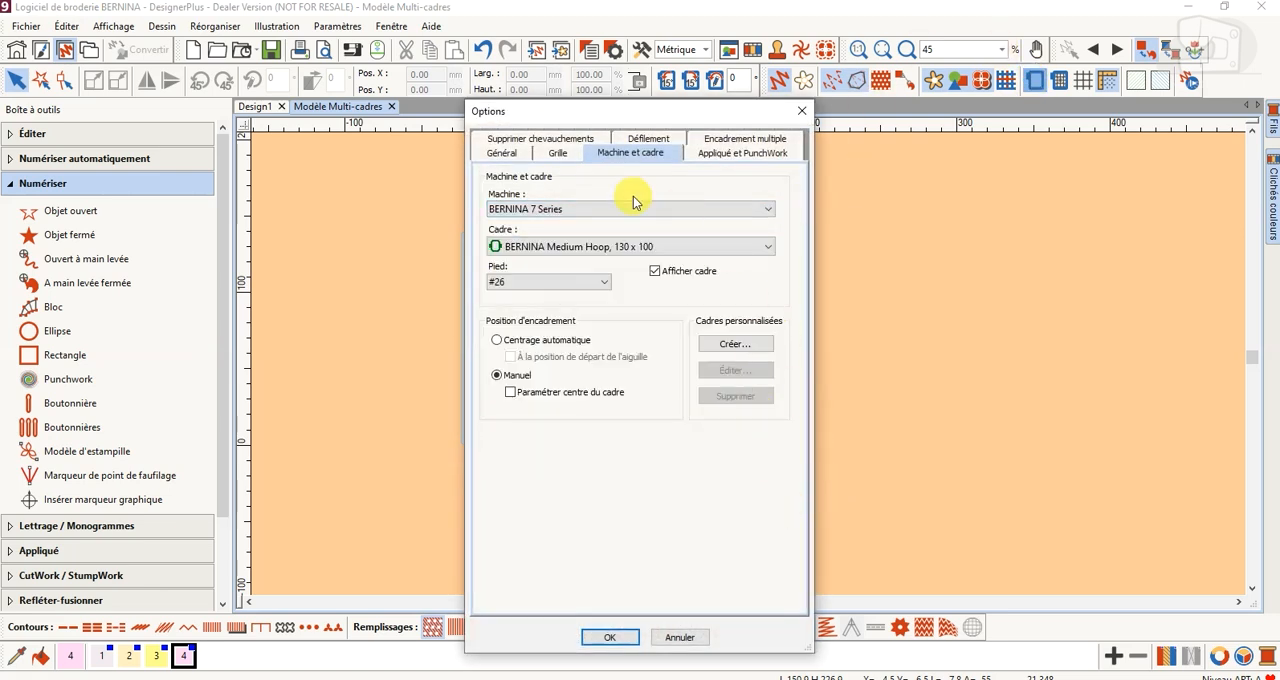
{"action": "left_click", "coordinate": [768, 255]}
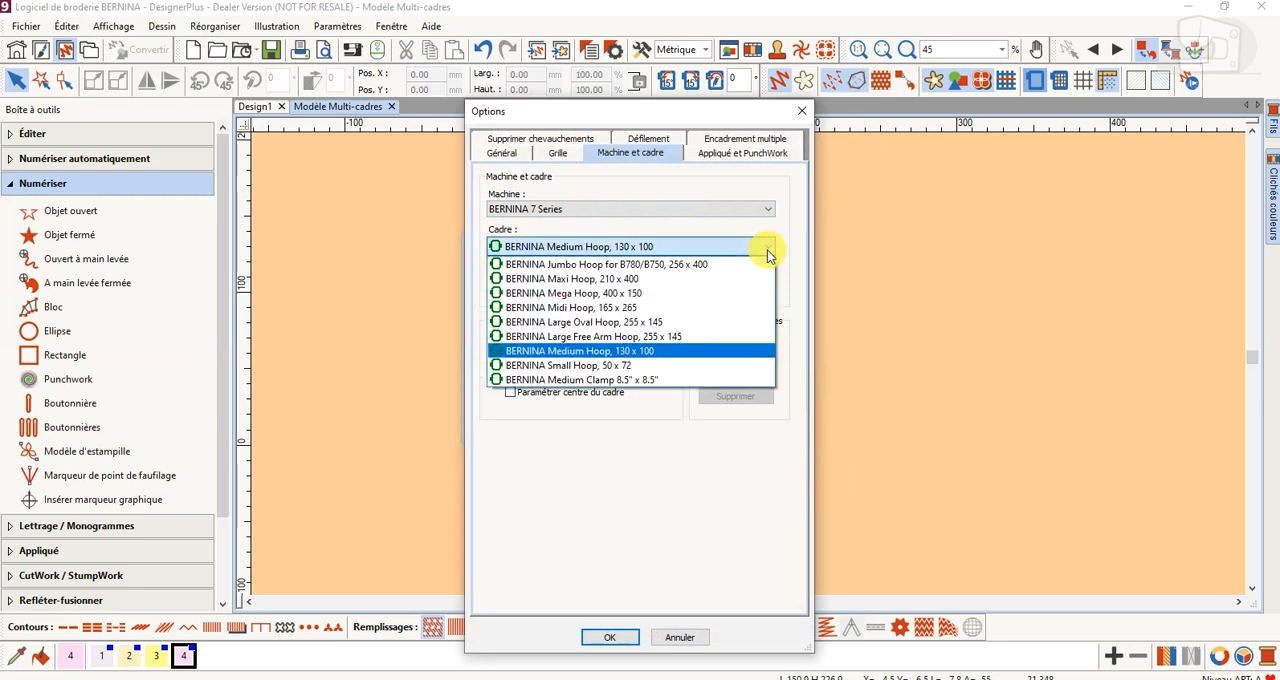
{"action": "left_click", "coordinate": [686, 465]}
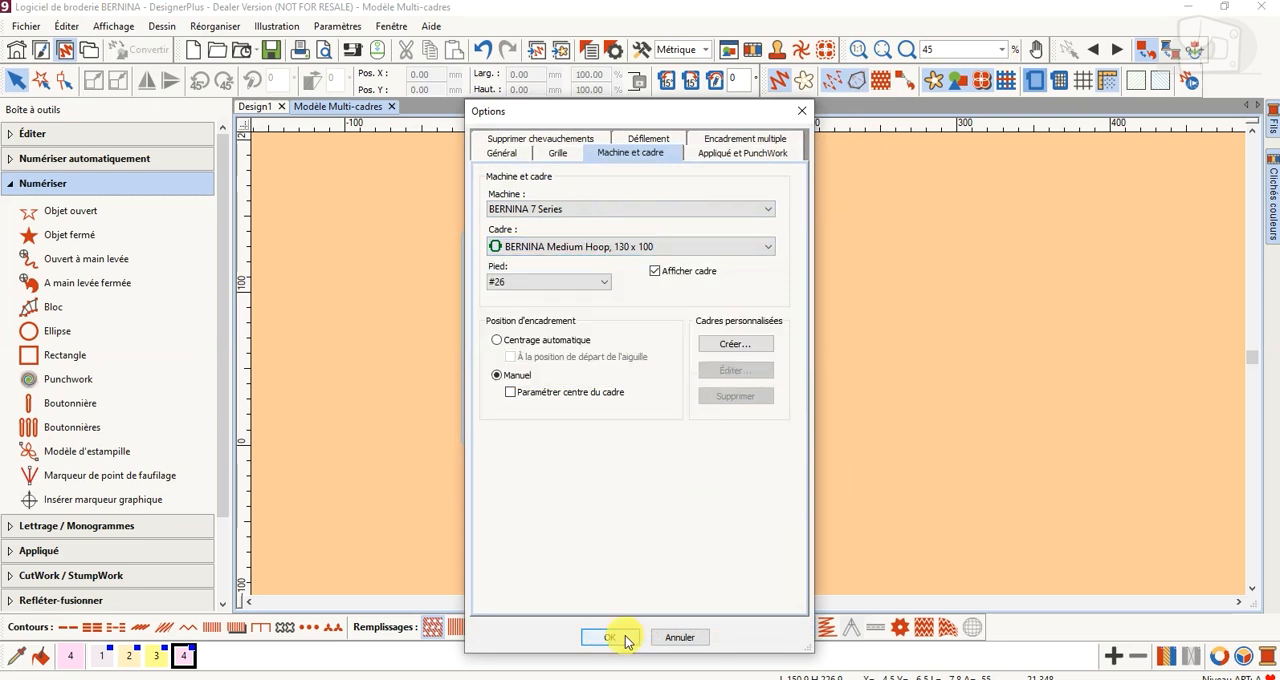
{"action": "left_click", "coordinate": [626, 638]}
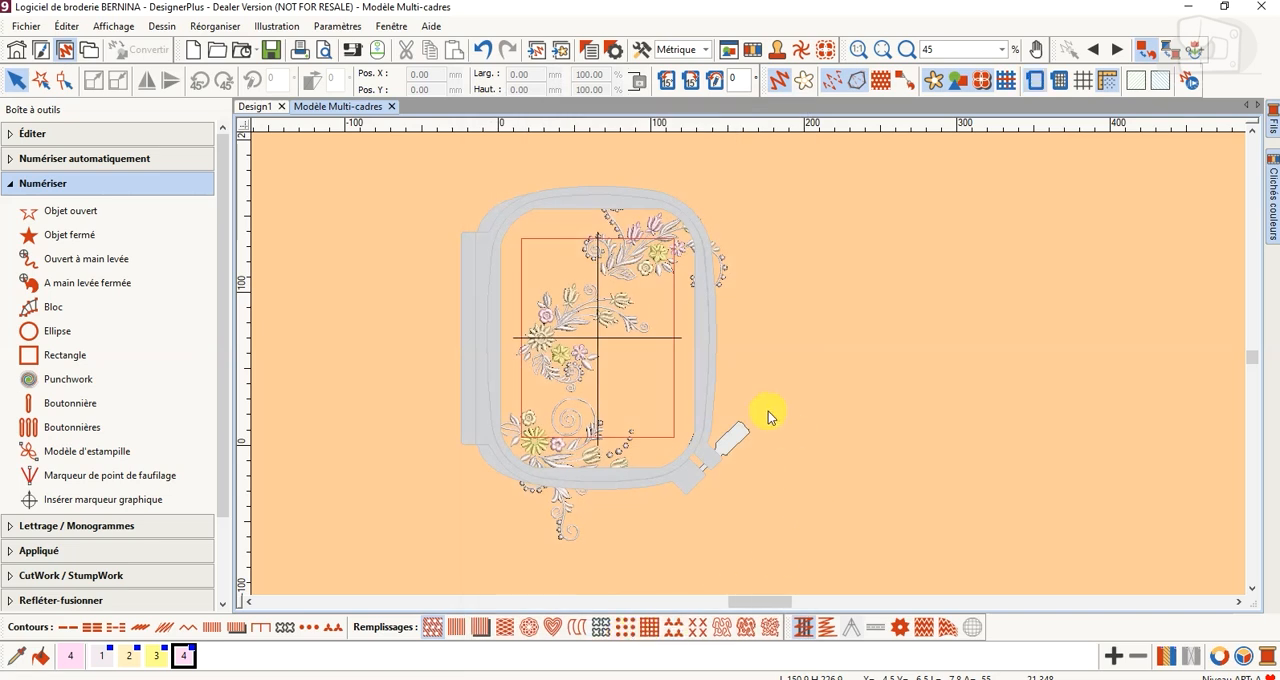
Enter multi-hooping and add hoops automatically so that they cover the whole floral design
{"action": "left_click", "coordinate": [596, 318]}
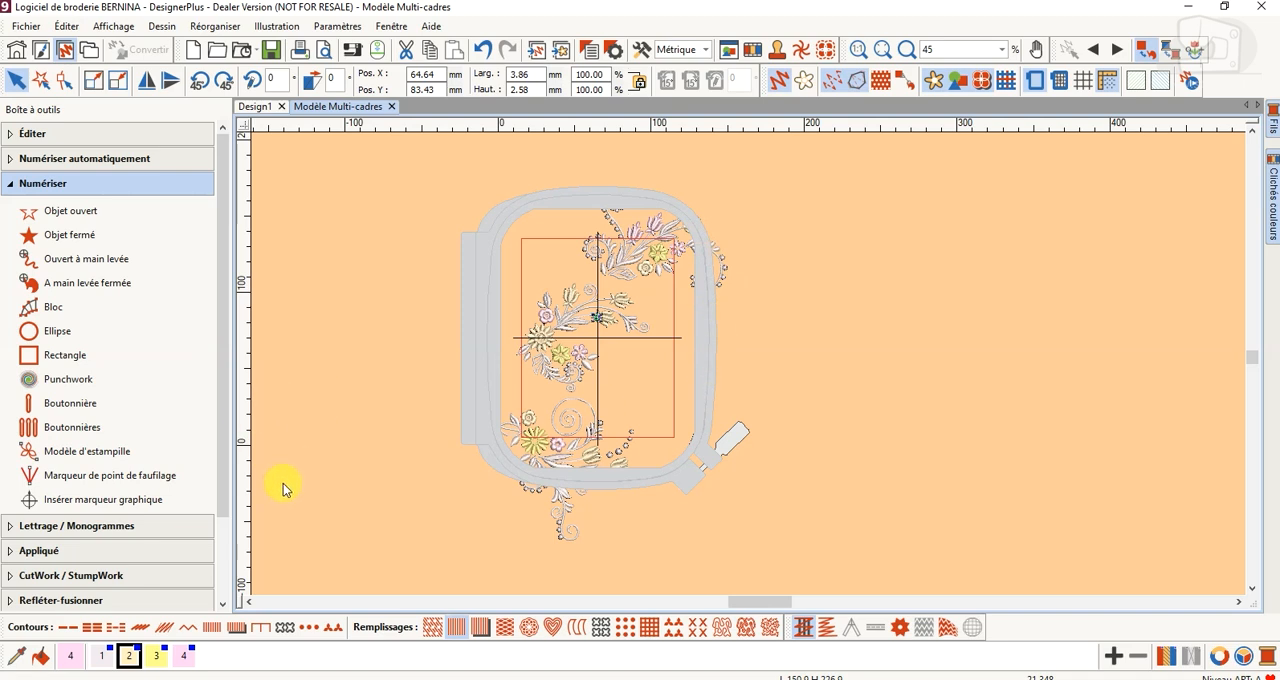
{"action": "scroll", "coordinate": [221, 501], "scroll_direction": "down", "scroll_amount": 2}
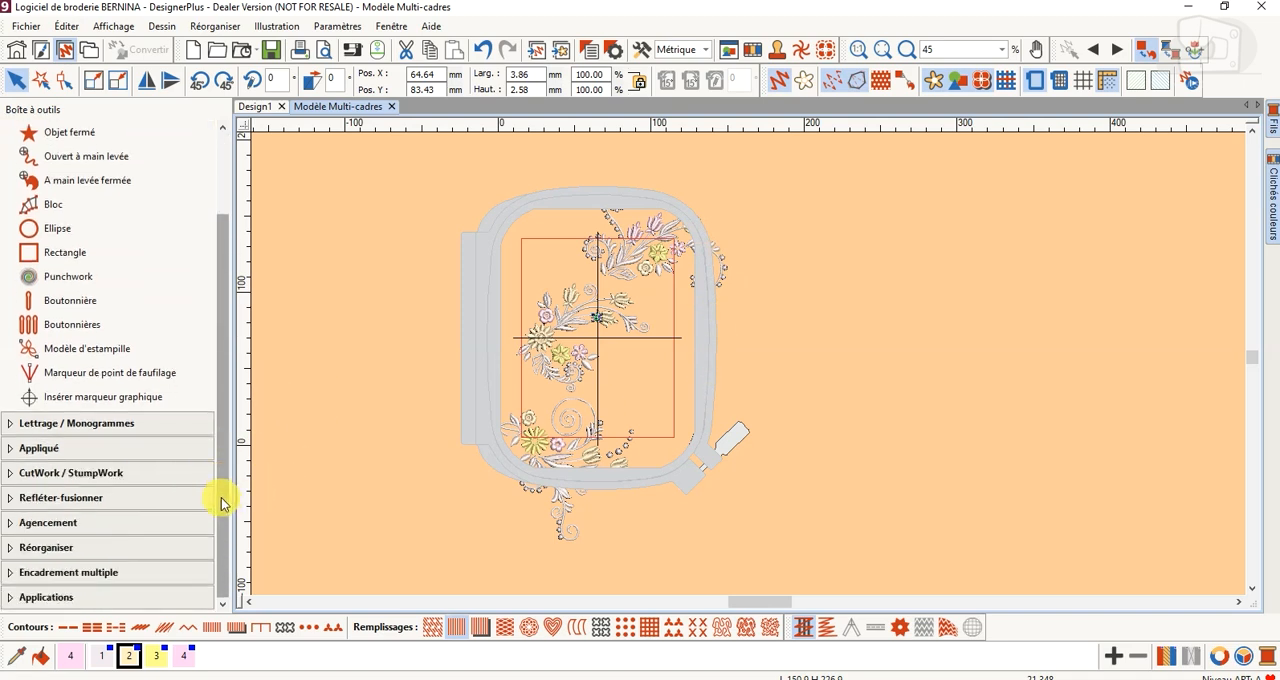
{"action": "left_click", "coordinate": [131, 571]}
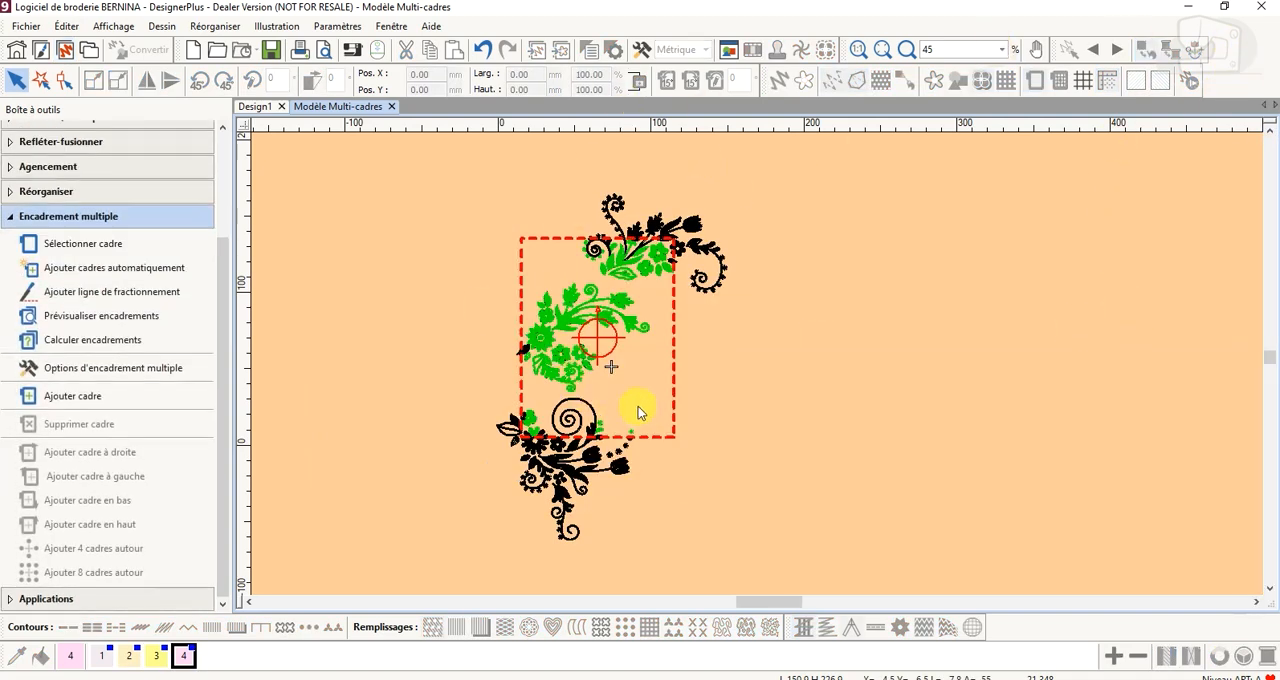
{"action": "left_click", "coordinate": [575, 243]}
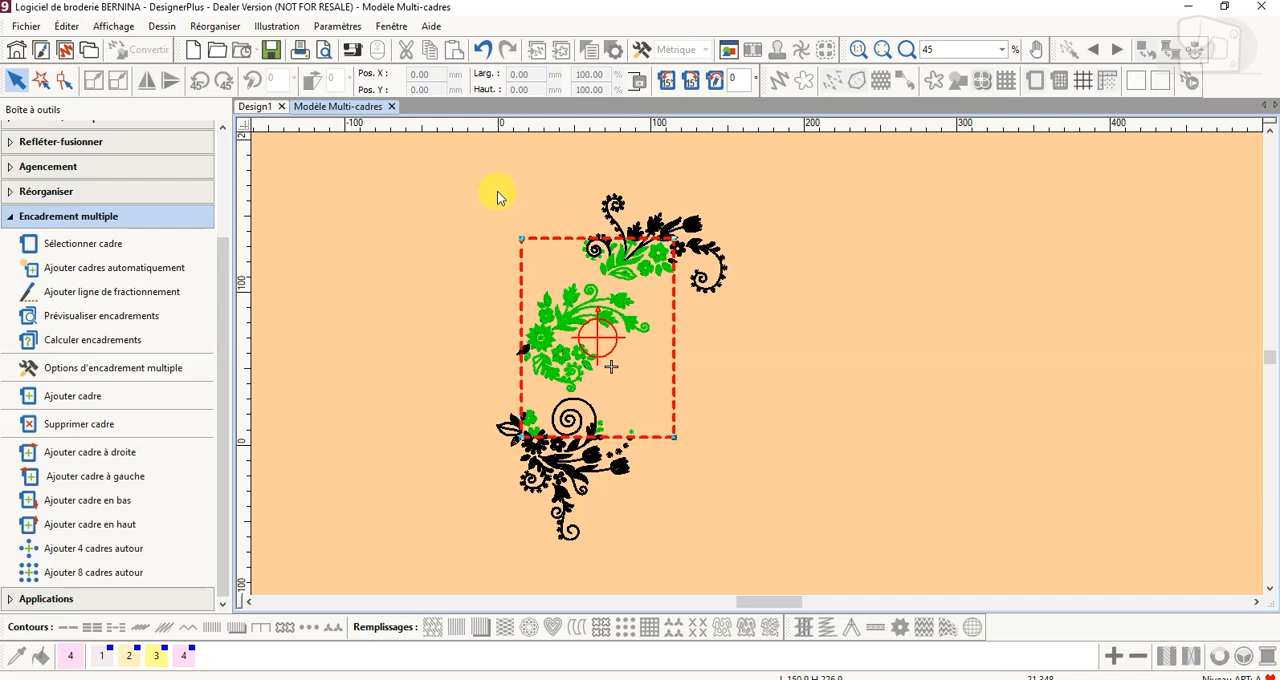
{"action": "left_click", "coordinate": [172, 265]}
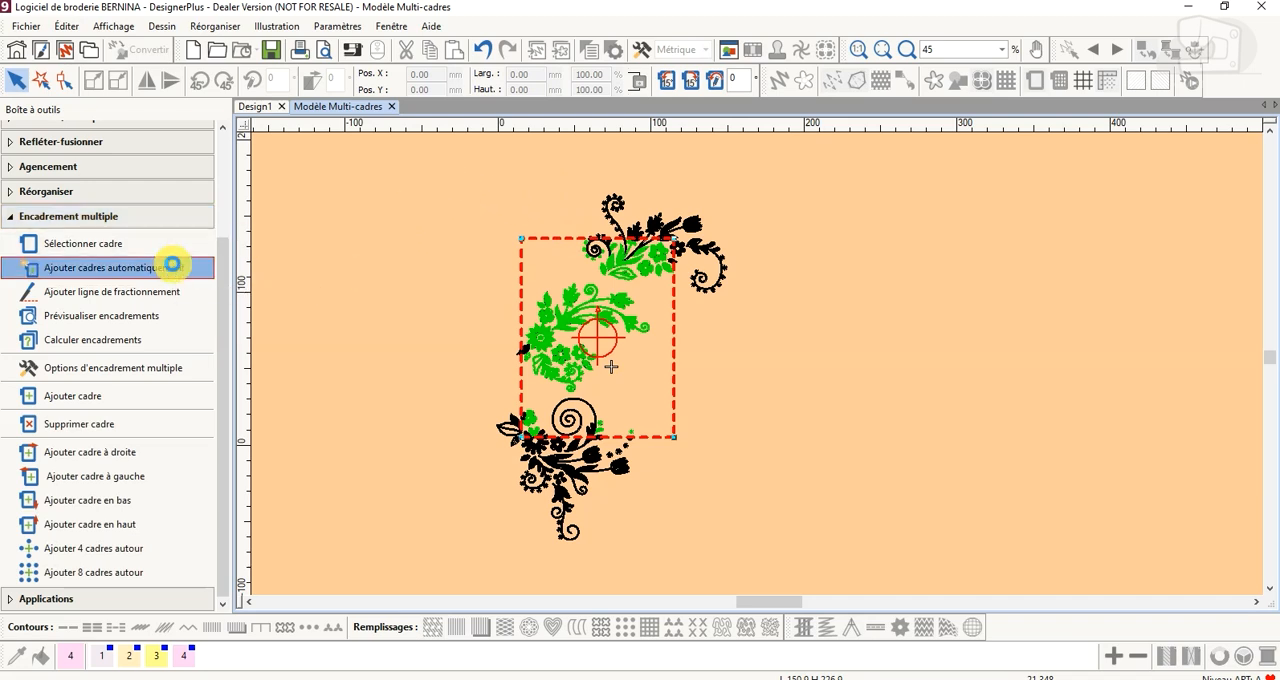
{"action": "left_click", "coordinate": [853, 363]}
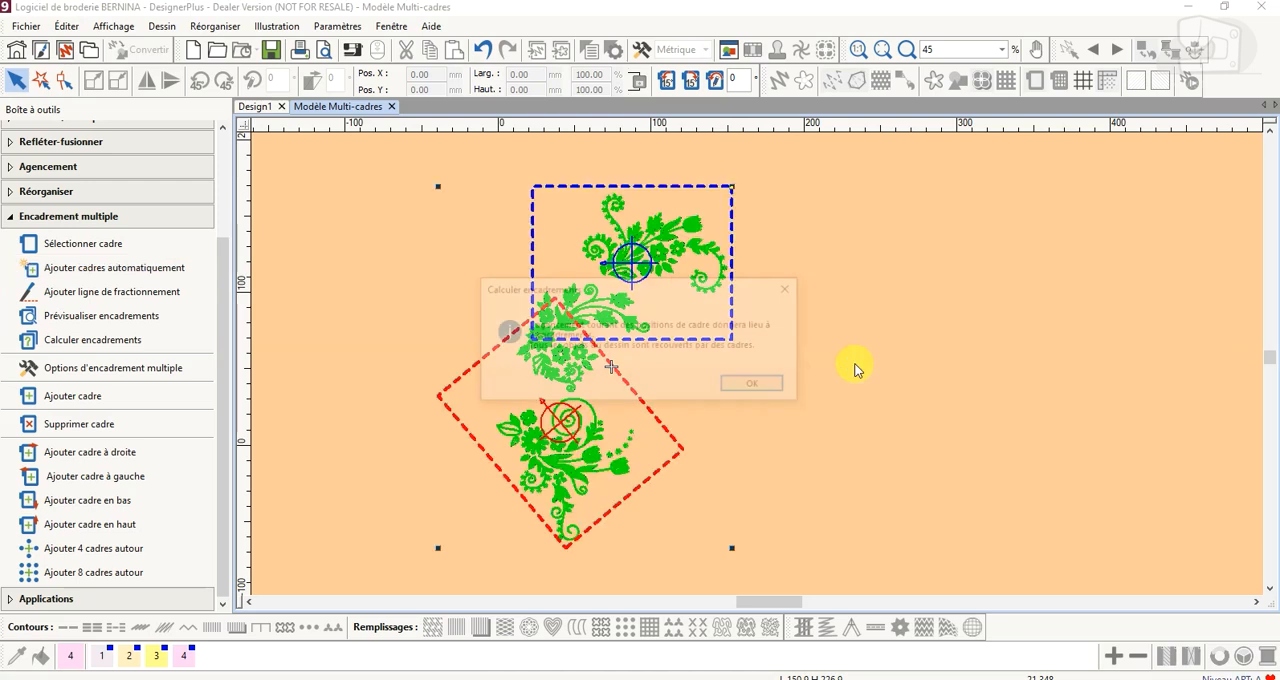
{"action": "left_click", "coordinate": [741, 389]}
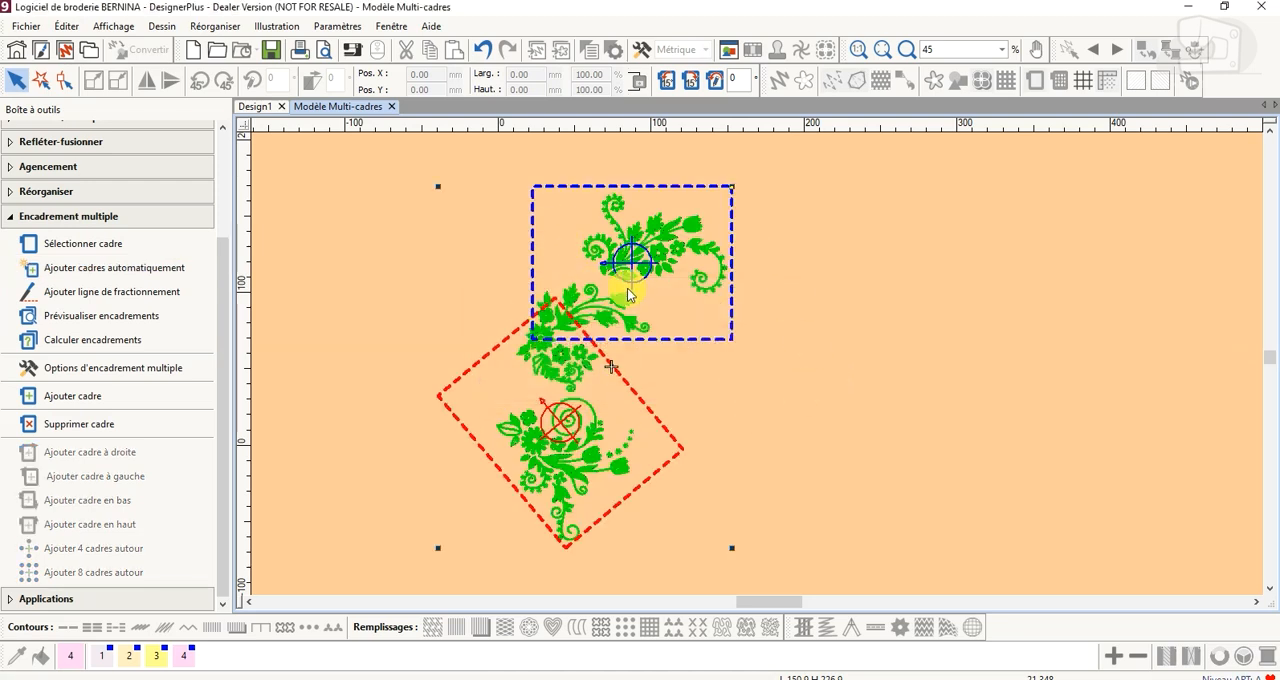
Preview the hoopings and view the part of the design stitched in Encadrement 1 and Encadrement 2
{"action": "left_click", "coordinate": [89, 318]}
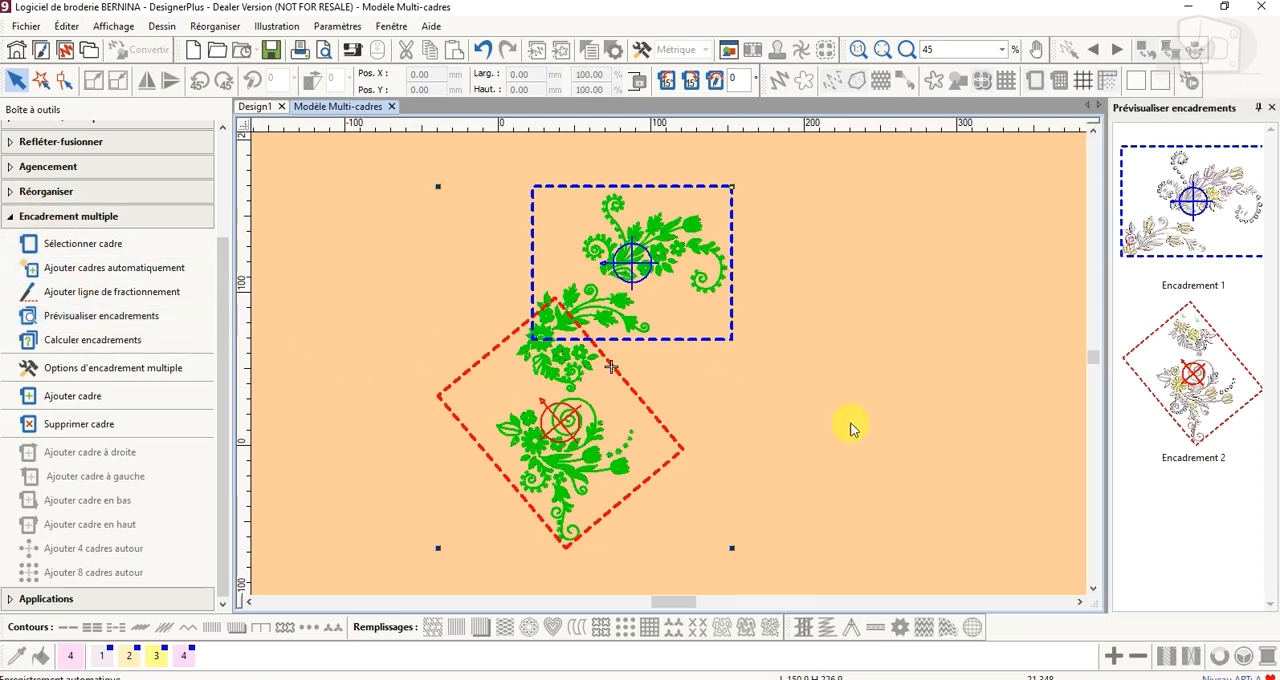
{"action": "left_click", "coordinate": [1188, 221]}
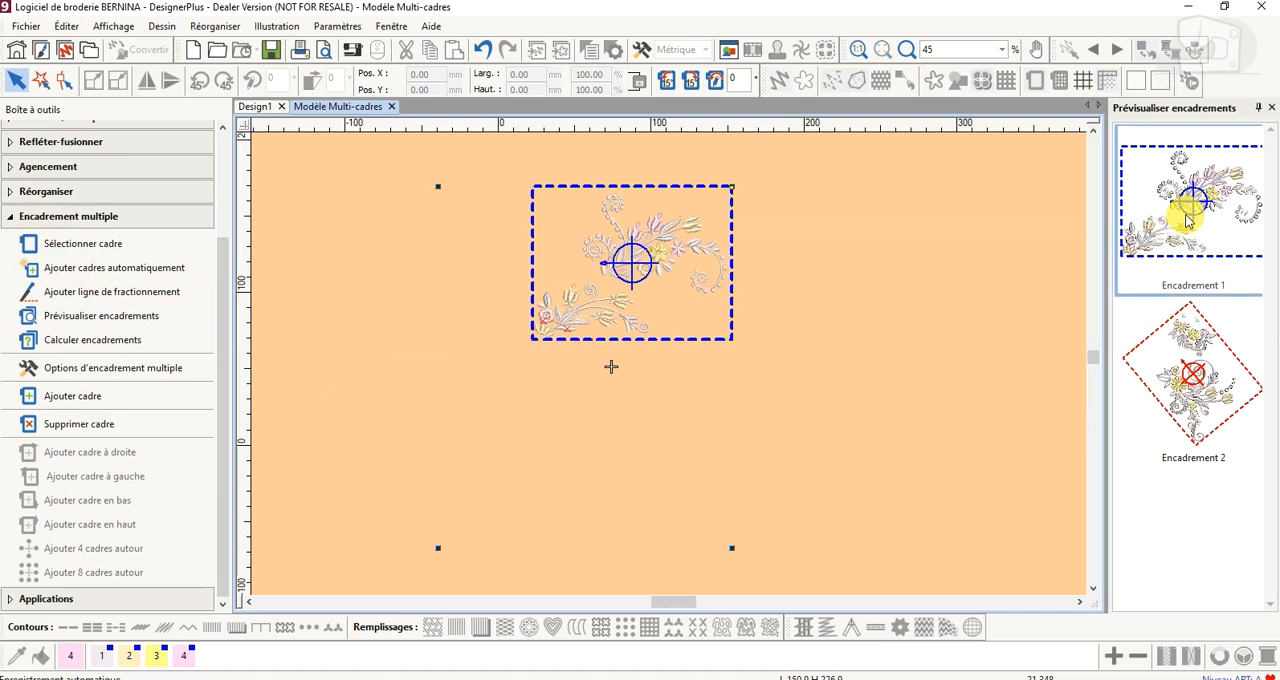
{"action": "left_click", "coordinate": [1181, 352]}
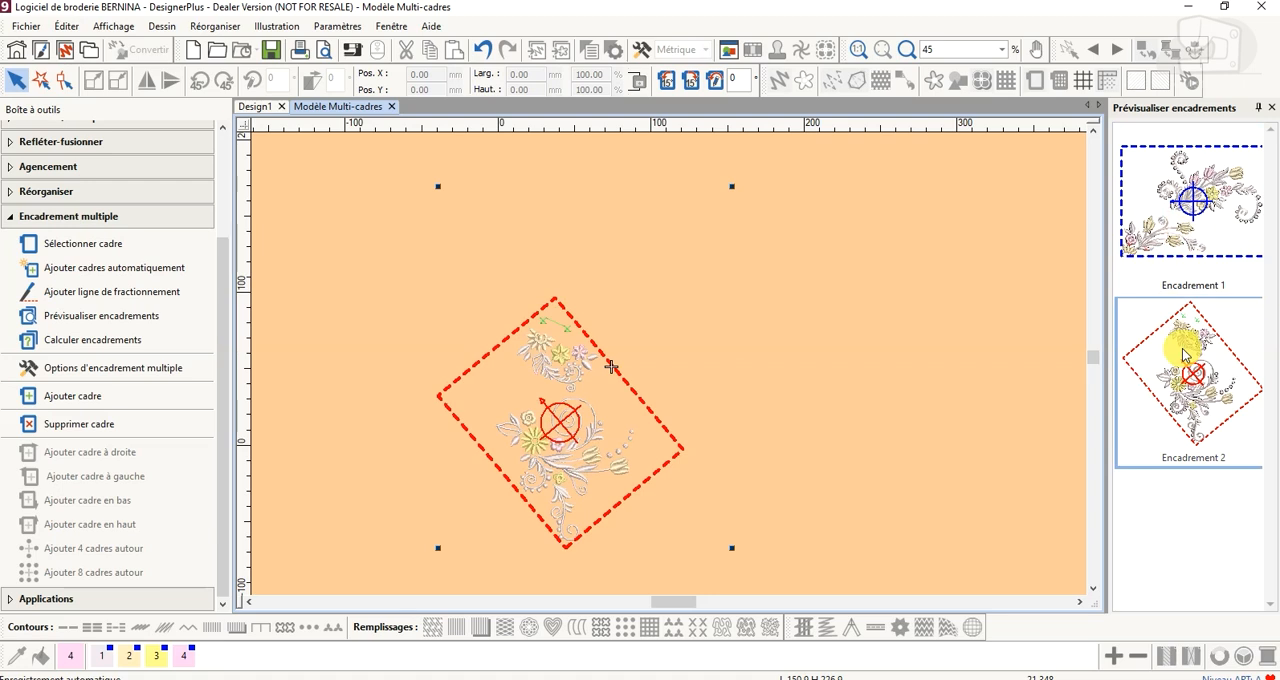
{"action": "left_click", "coordinate": [1165, 250]}
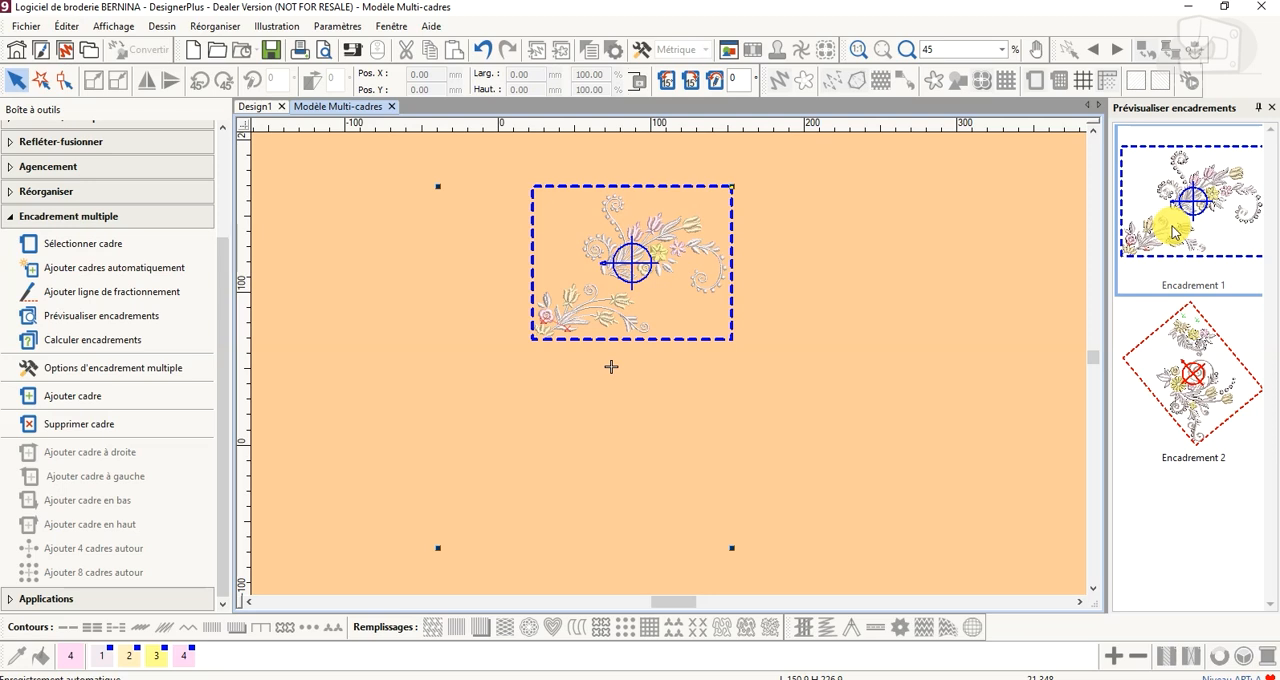
{"action": "left_click", "coordinate": [1186, 412]}
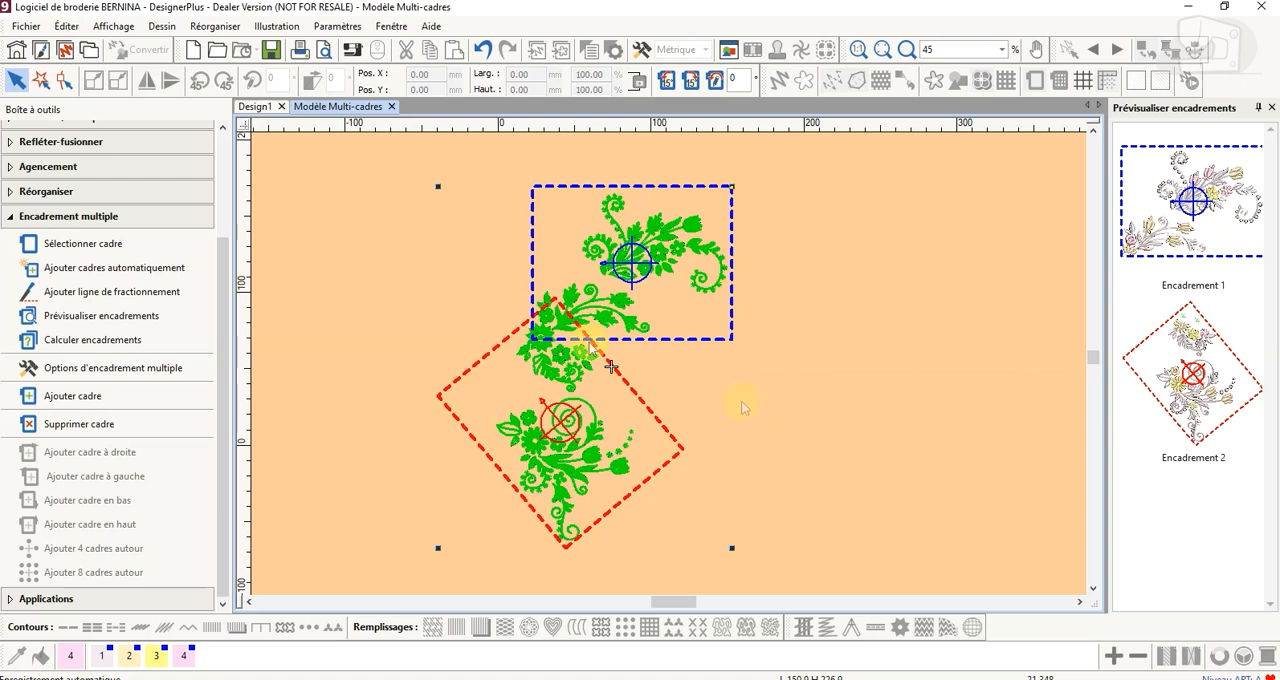
Examine the overlap of the two hoops on the middle motif and how Encadrement 1 divides its flowers
{"action": "scroll", "coordinate": [590, 345], "scroll_direction": "up", "scroll_amount": 1}
{"action": "scroll", "coordinate": [669, 370], "scroll_direction": "up", "scroll_amount": 4}
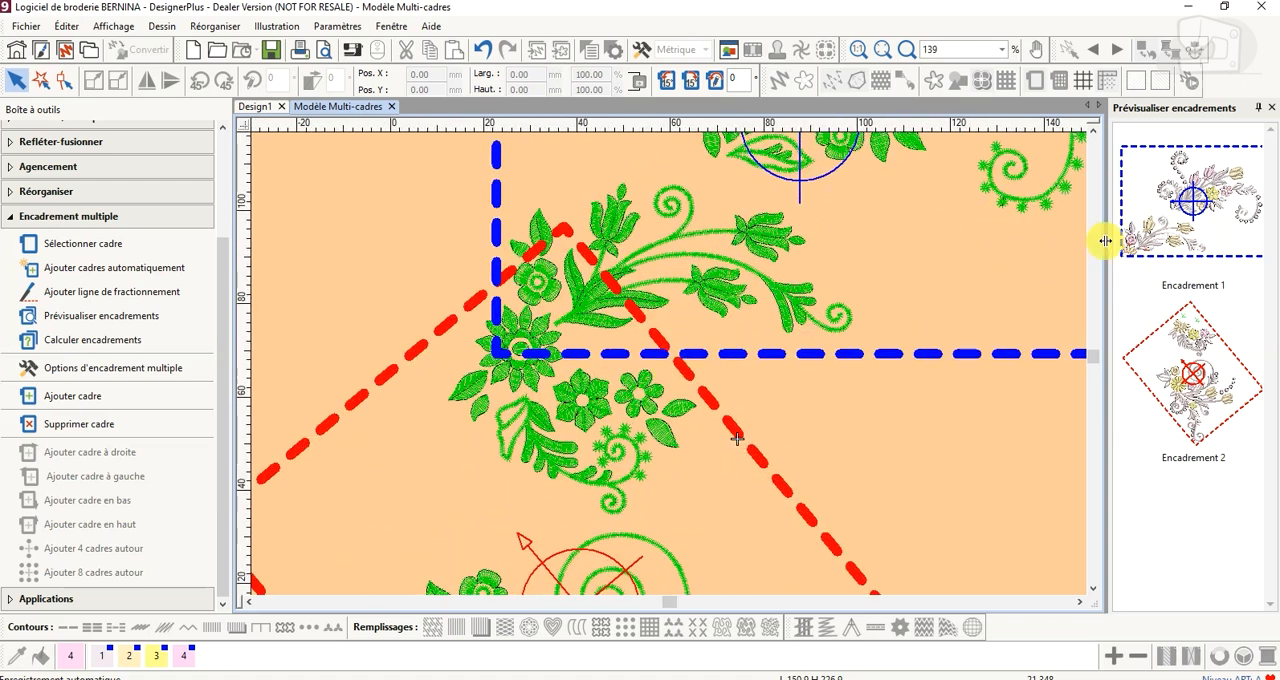
{"action": "left_click", "coordinate": [1190, 237]}
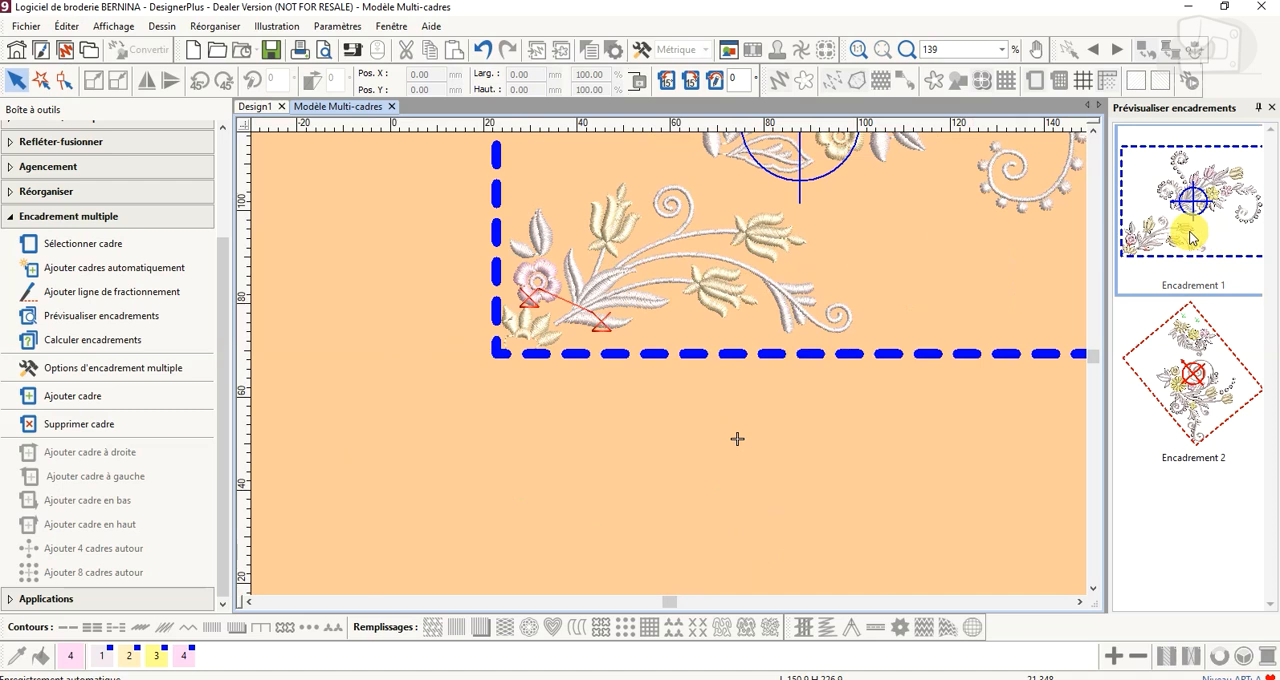
{"action": "left_click", "coordinate": [1190, 237]}
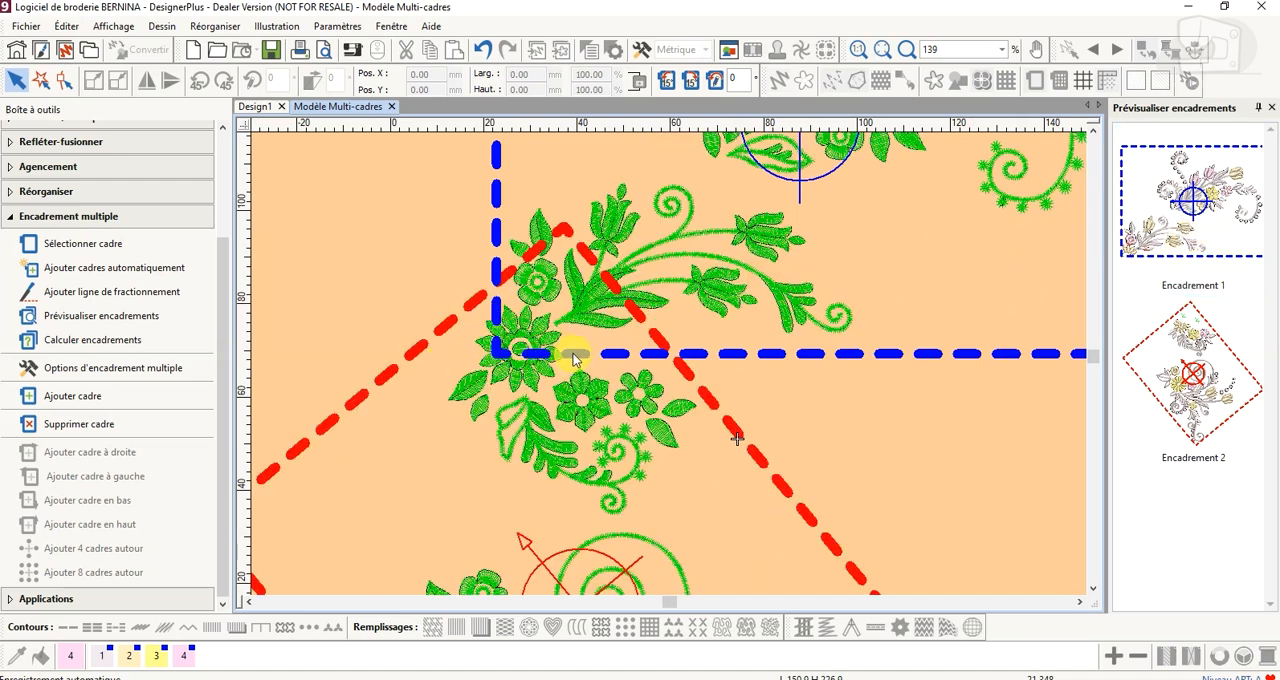
{"action": "scroll", "coordinate": [634, 400], "scroll_direction": "down", "scroll_amount": 1}
{"action": "scroll", "coordinate": [669, 370], "scroll_direction": "down", "scroll_amount": 4}
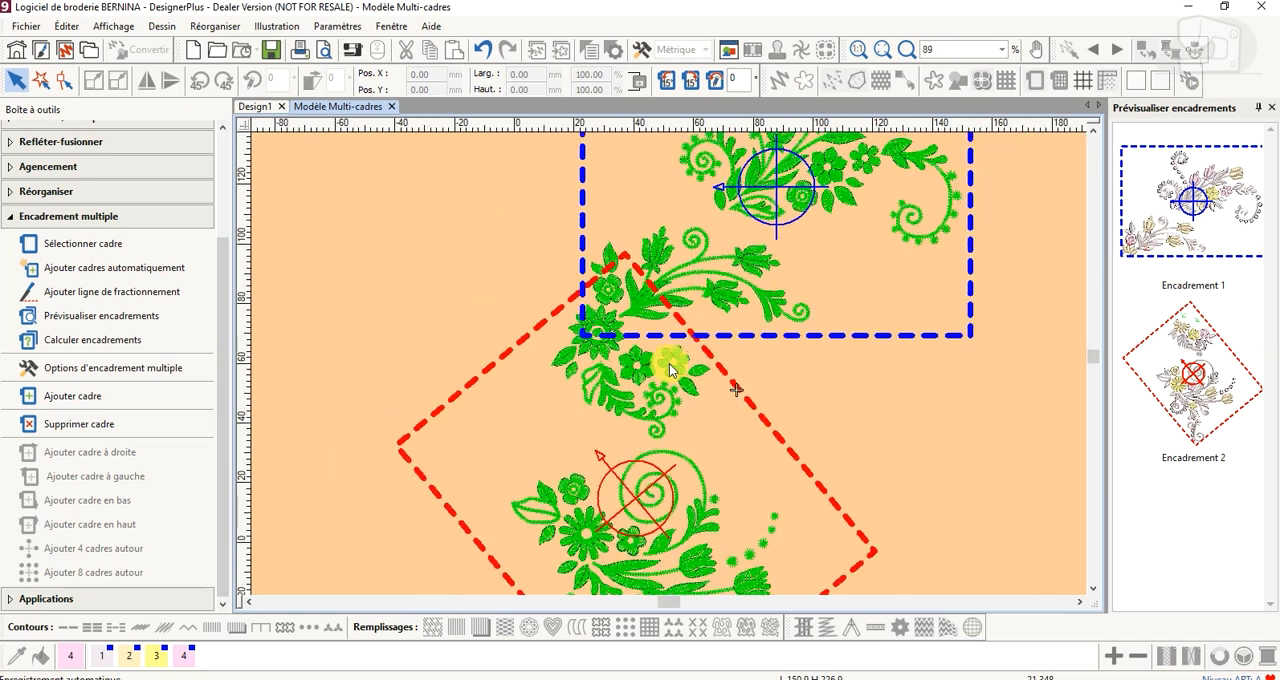
{"action": "scroll", "coordinate": [669, 370], "scroll_direction": "down", "scroll_amount": 1}
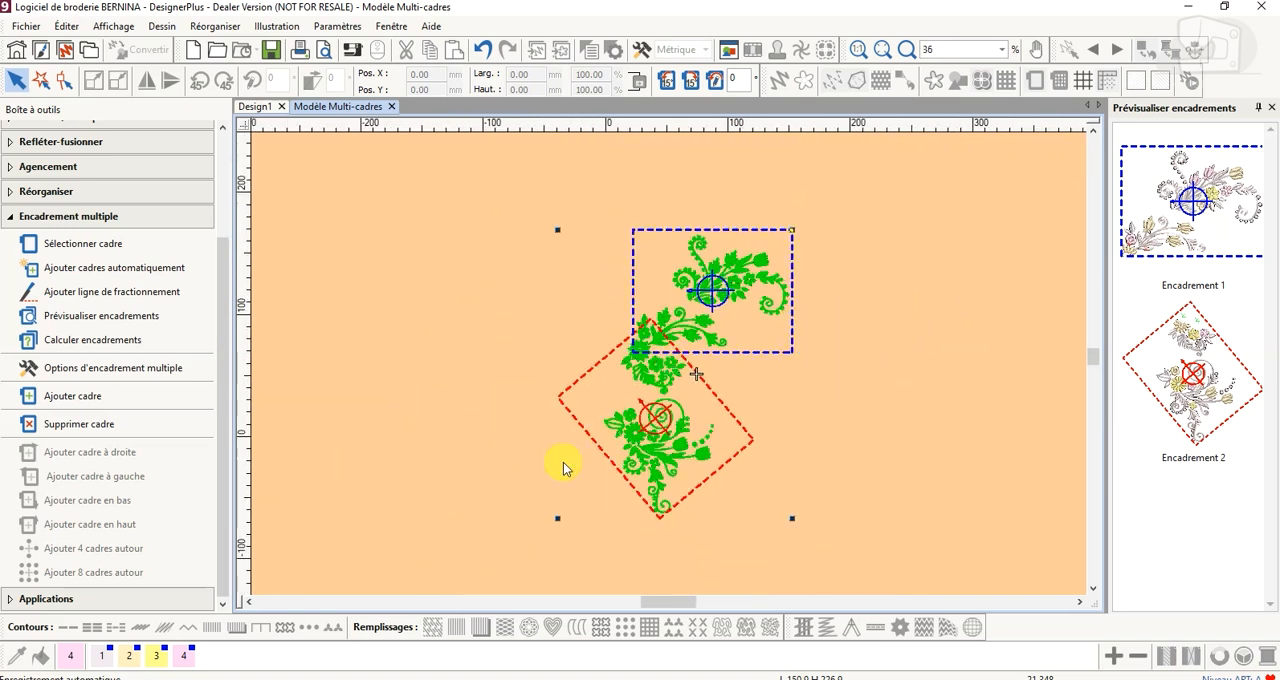
Undo the automatically added hoops and the manual hoop changes, back to the single original hoop
{"action": "left_click", "coordinate": [484, 52]}
{"action": "left_click_drag", "start_coordinate": [656, 412], "coordinate": [816, 296]}
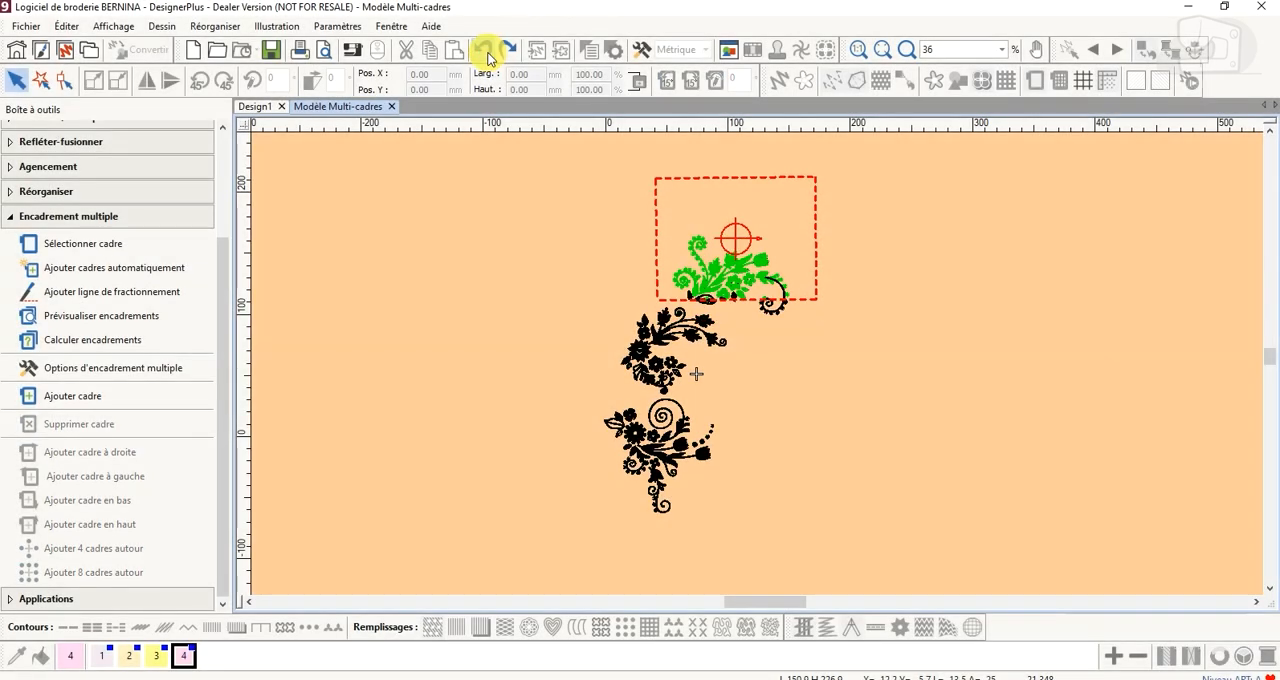
{"action": "left_click", "coordinate": [487, 55]}
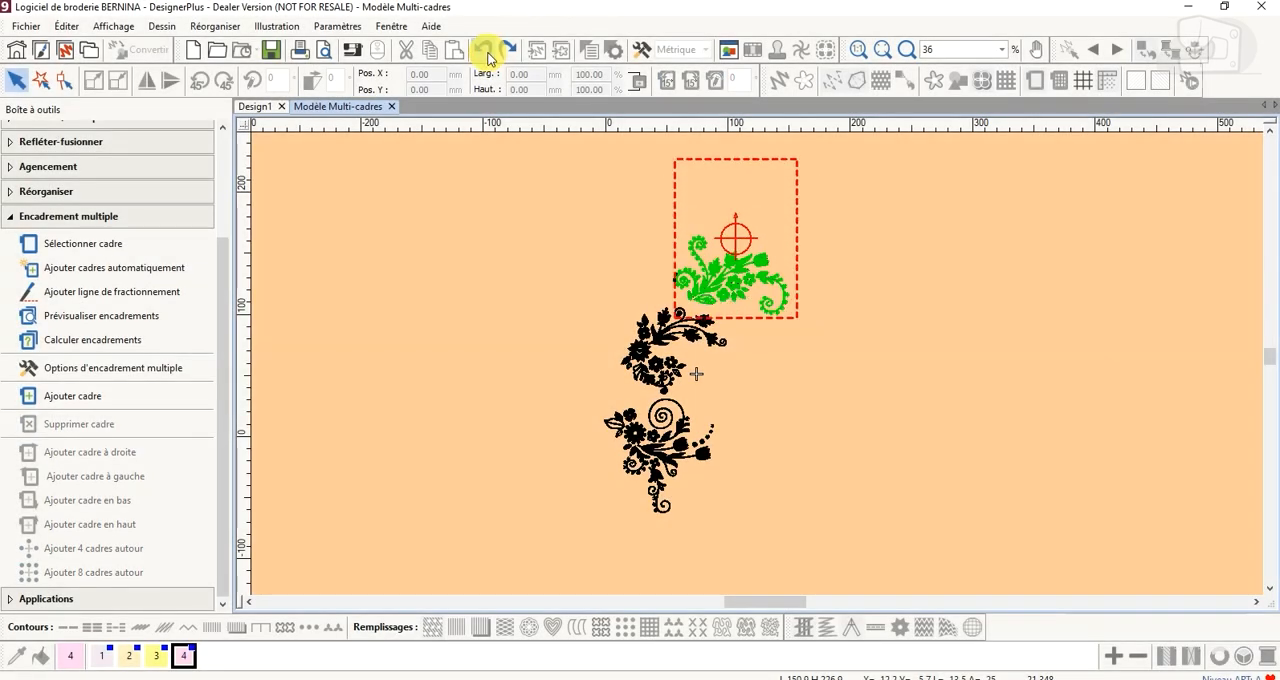
{"action": "left_click", "coordinate": [487, 55]}
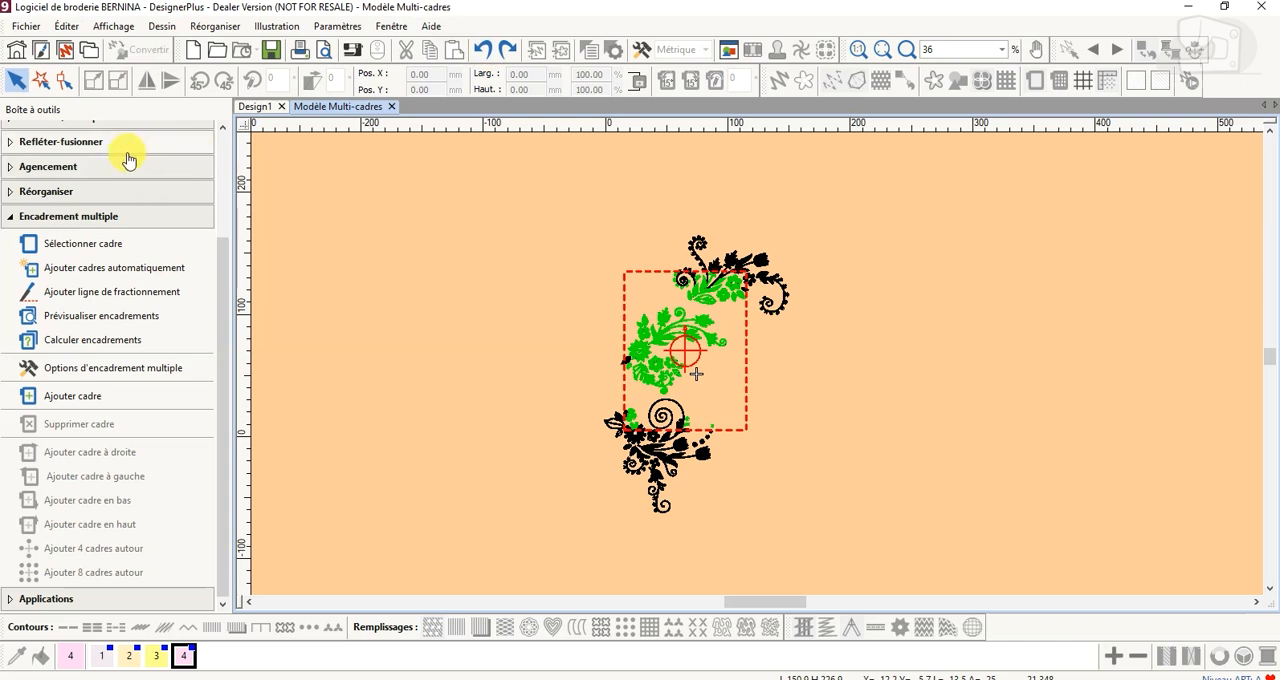
Leave multi-hooping for the normal embroidery view and hide the hoop around the design
{"action": "scroll", "coordinate": [115, 190], "scroll_direction": "up", "scroll_amount": 3}
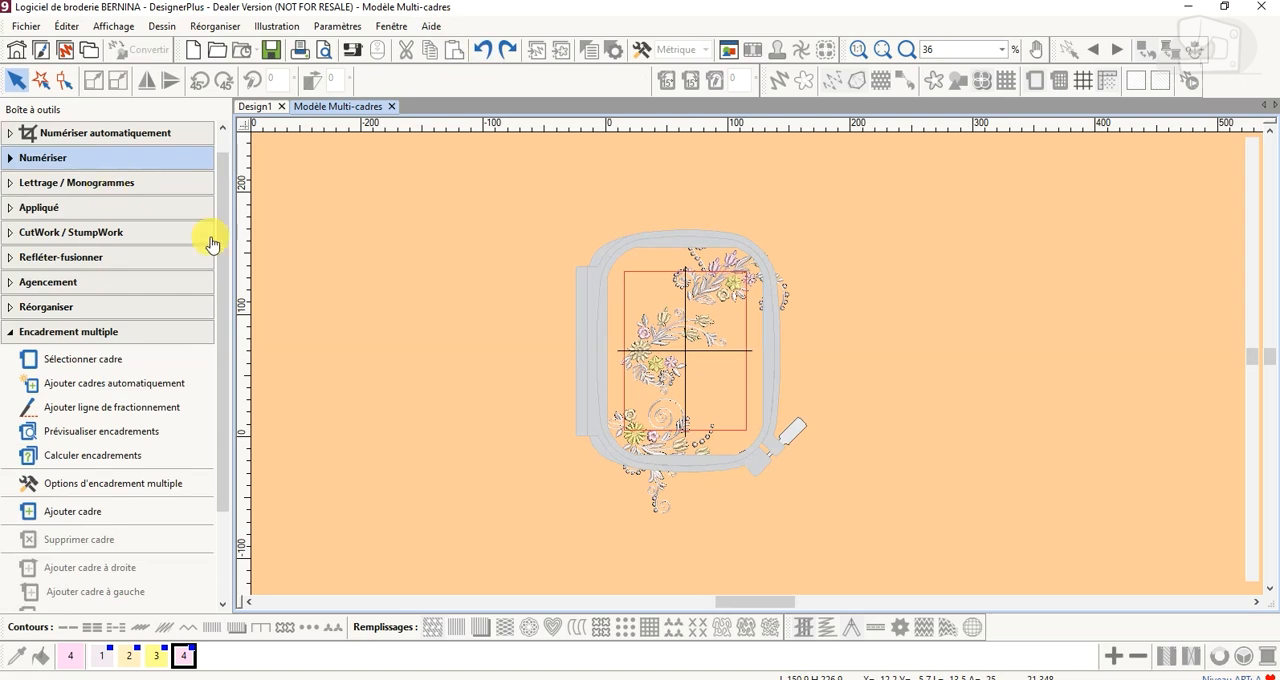
{"action": "left_click", "coordinate": [1035, 90]}
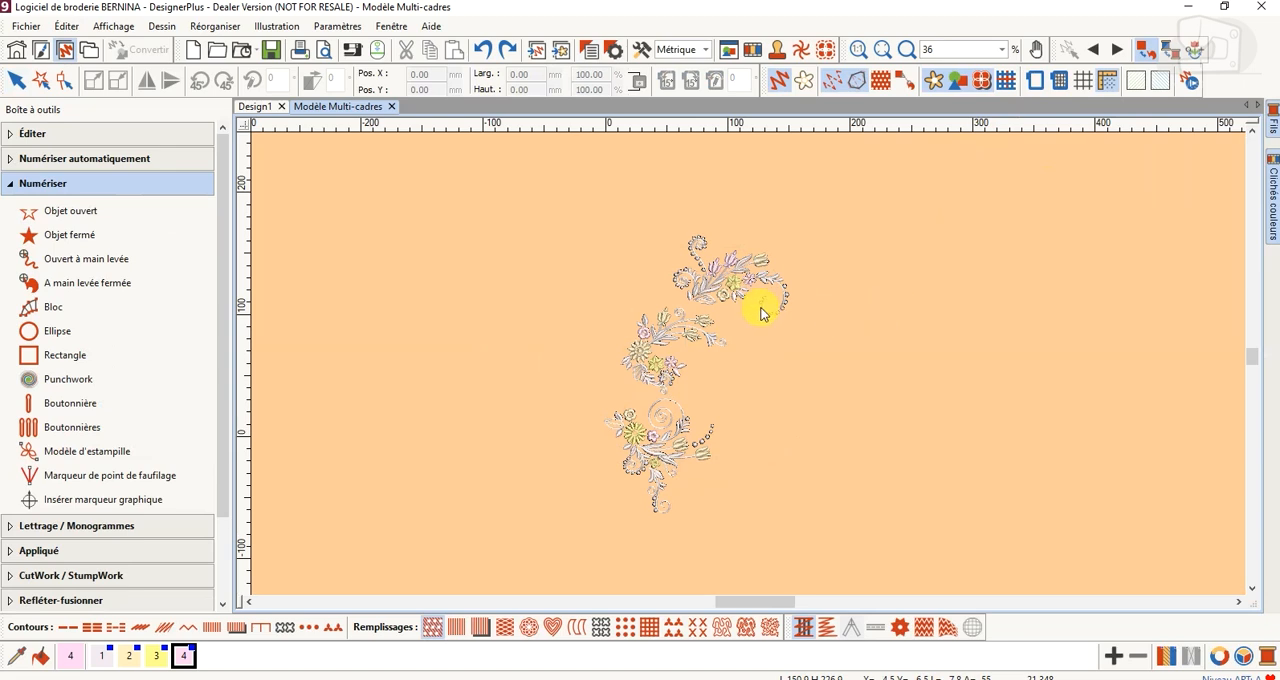
{"action": "scroll", "coordinate": [763, 303], "scroll_direction": "up", "scroll_amount": 3}
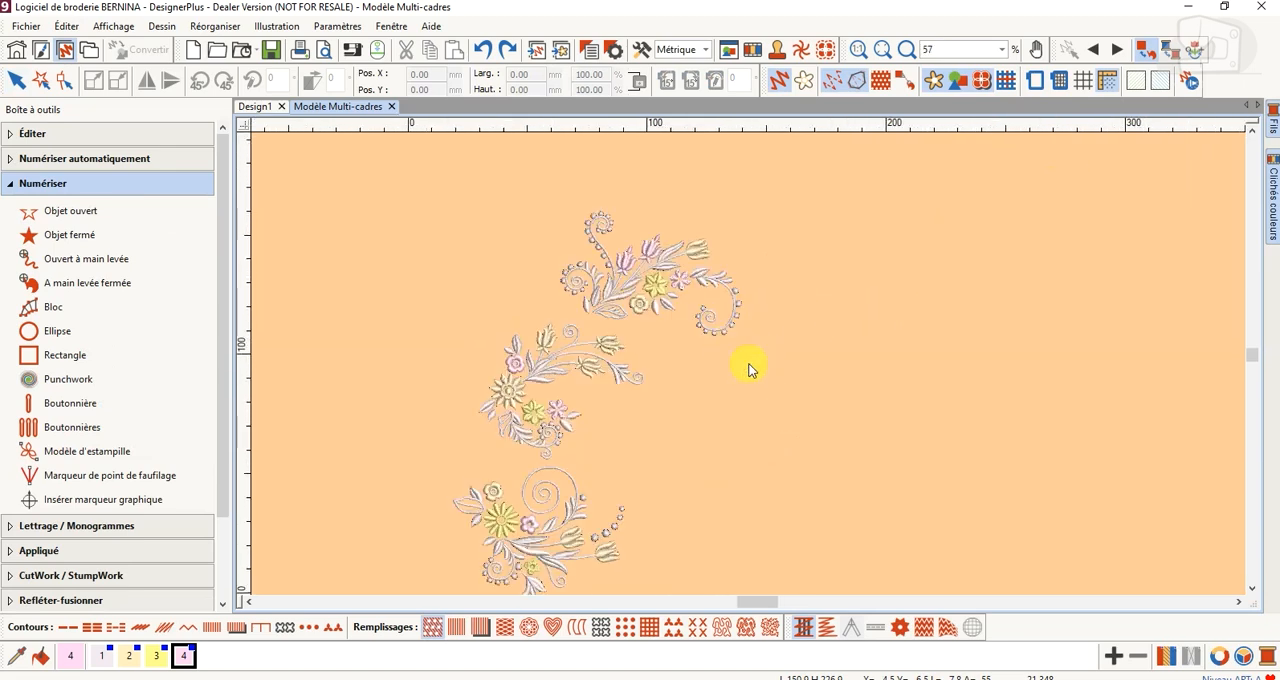
{"action": "scroll", "coordinate": [643, 420], "scroll_direction": "down", "scroll_amount": 2}
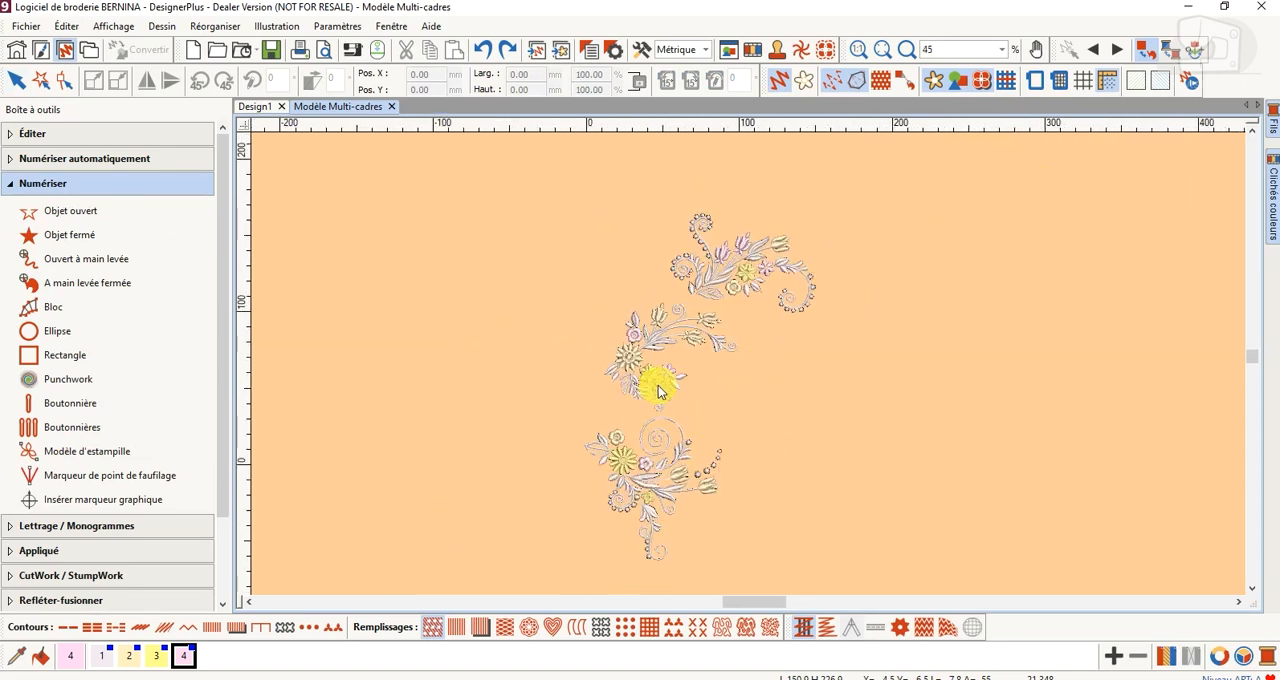
Select all objects of the uppermost floral motif by outlining it with a polygon selection
{"action": "scroll", "coordinate": [785, 325], "scroll_direction": "up", "scroll_amount": 2}
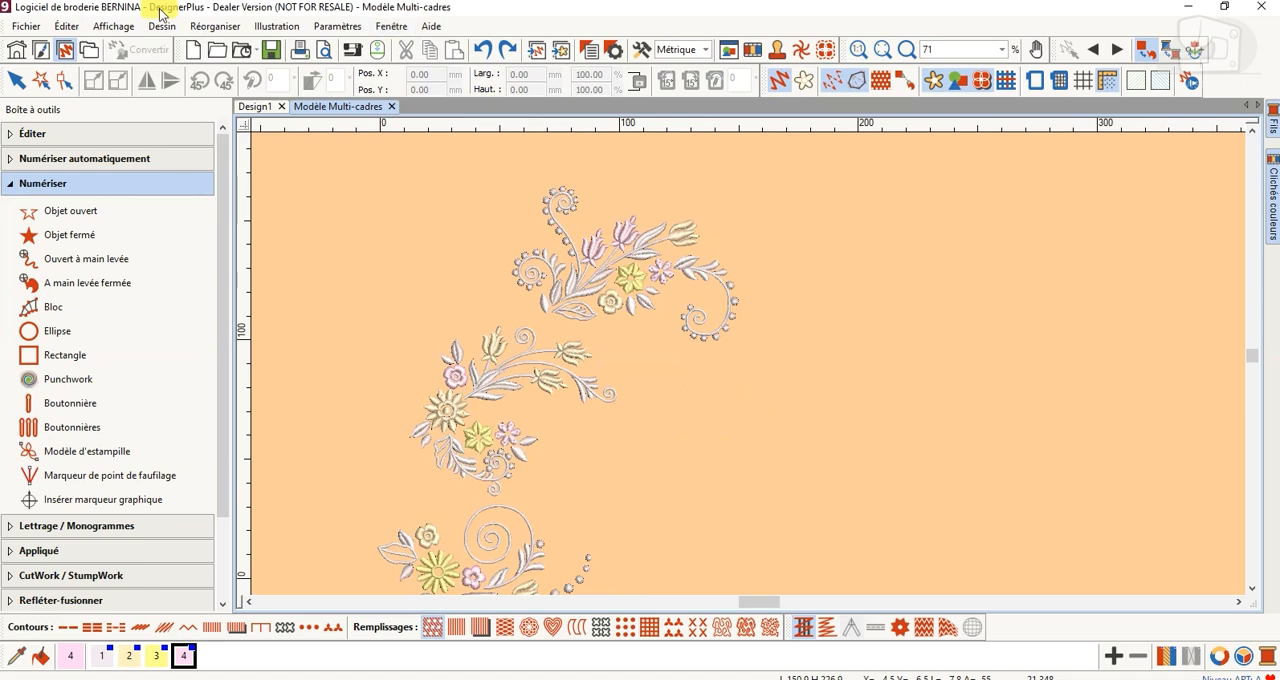
{"action": "left_click", "coordinate": [43, 87]}
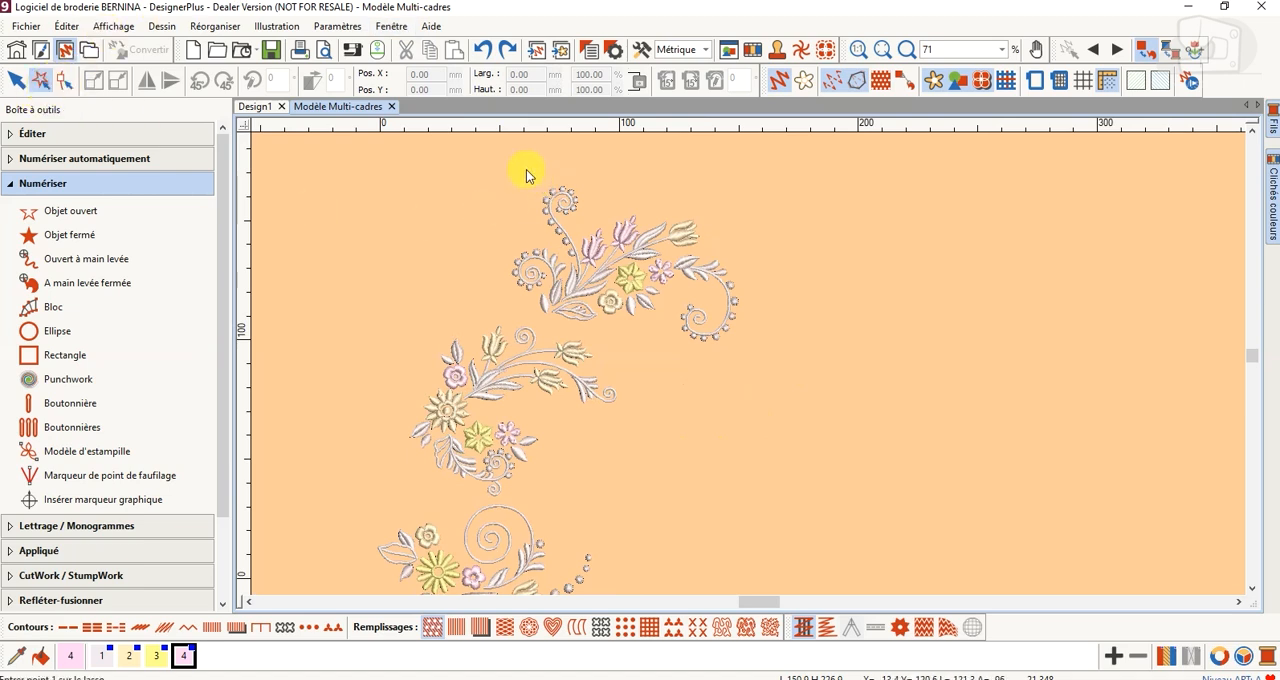
{"action": "left_click", "coordinate": [531, 179]}
{"action": "left_click", "coordinate": [496, 222]}
{"action": "left_click", "coordinate": [502, 268]}
{"action": "left_click", "coordinate": [499, 296]}
{"action": "left_click", "coordinate": [530, 315]}
{"action": "left_click", "coordinate": [576, 330]}
{"action": "left_click", "coordinate": [640, 325]}
{"action": "left_click", "coordinate": [681, 355]}
{"action": "left_click", "coordinate": [745, 363]}
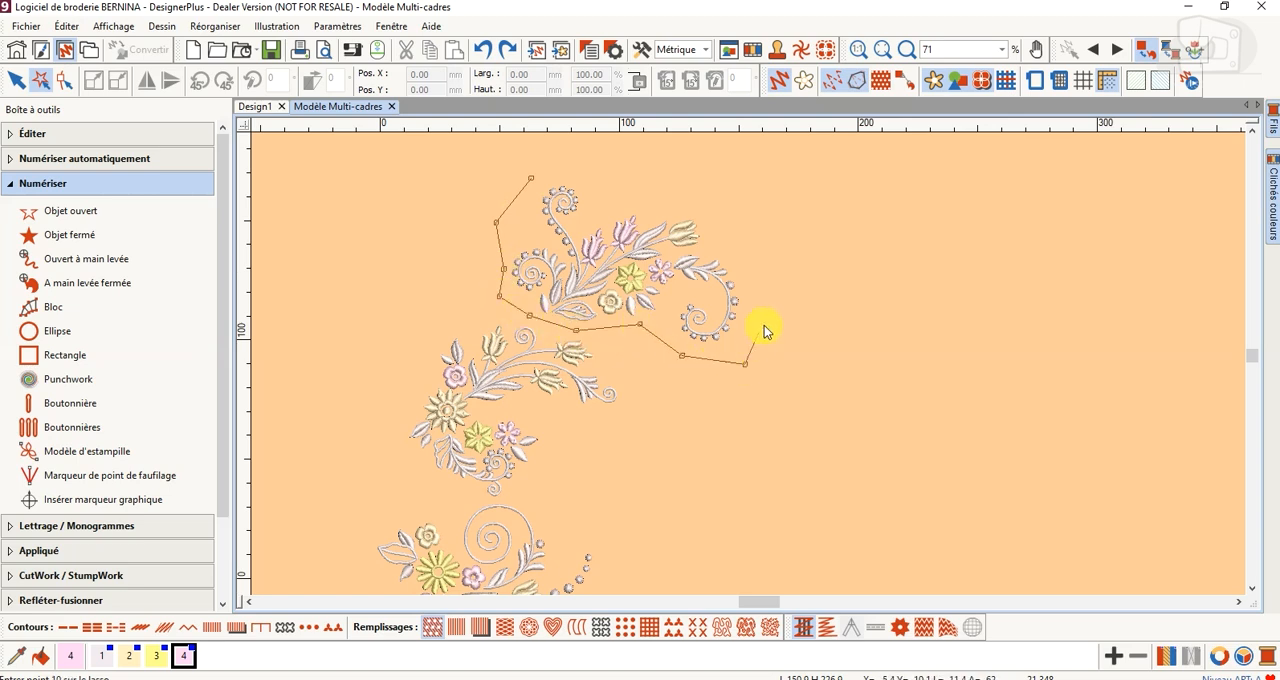
{"action": "left_click", "coordinate": [687, 188]}
{"action": "left_click", "coordinate": [634, 196]}
{"action": "left_click", "coordinate": [596, 193]}
{"action": "left_click", "coordinate": [579, 186]}
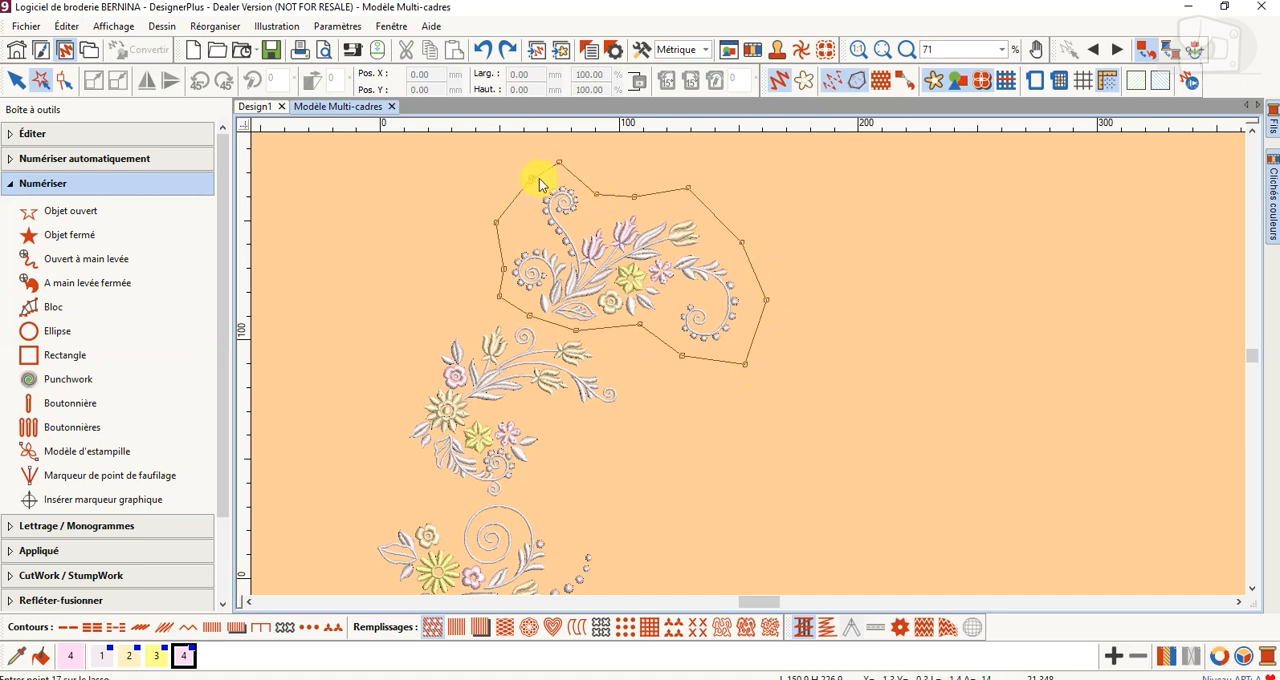
{"action": "left_click", "coordinate": [558, 166]}
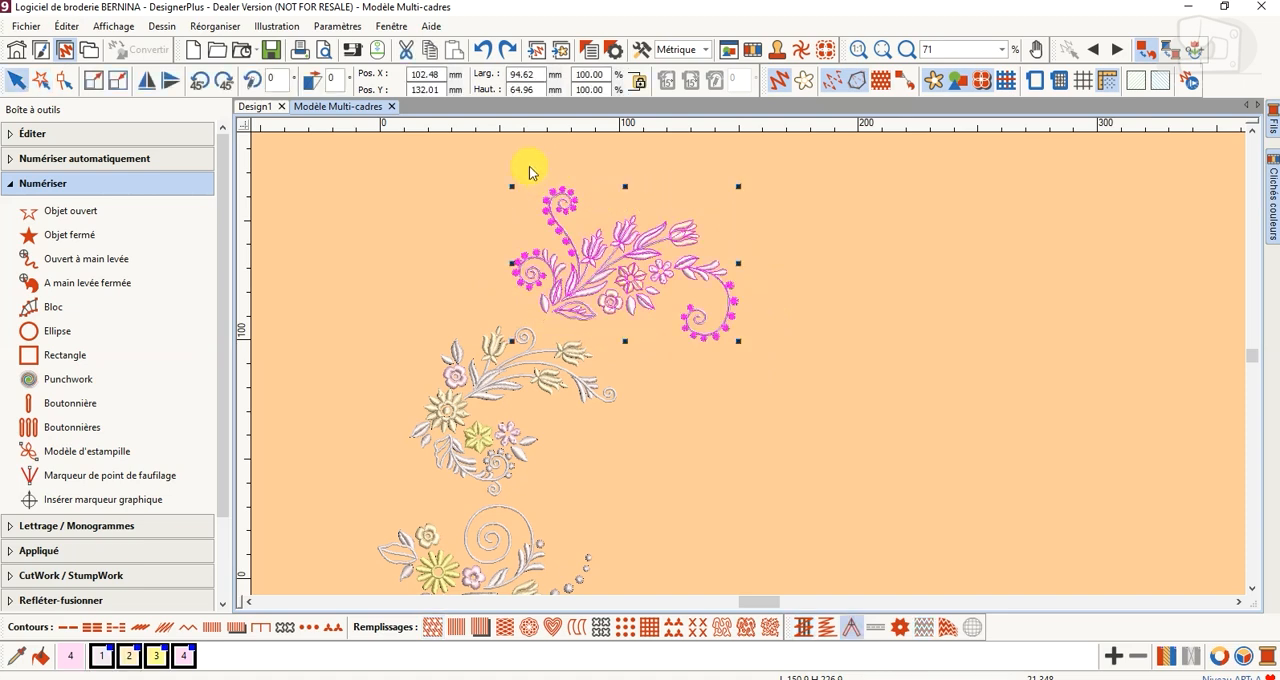
Group the selected objects of the uppermost floral motif into one object
{"action": "scroll", "coordinate": [88, 550], "scroll_direction": "down", "scroll_amount": 2}
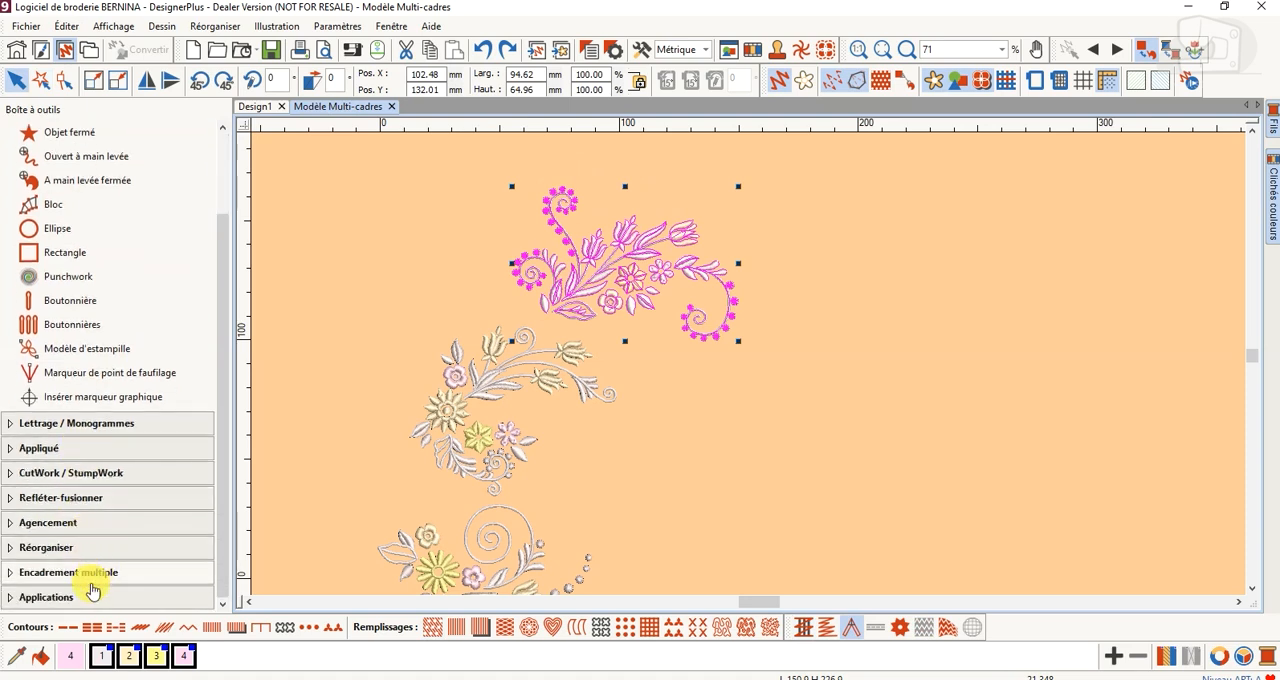
{"action": "left_click", "coordinate": [93, 555]}
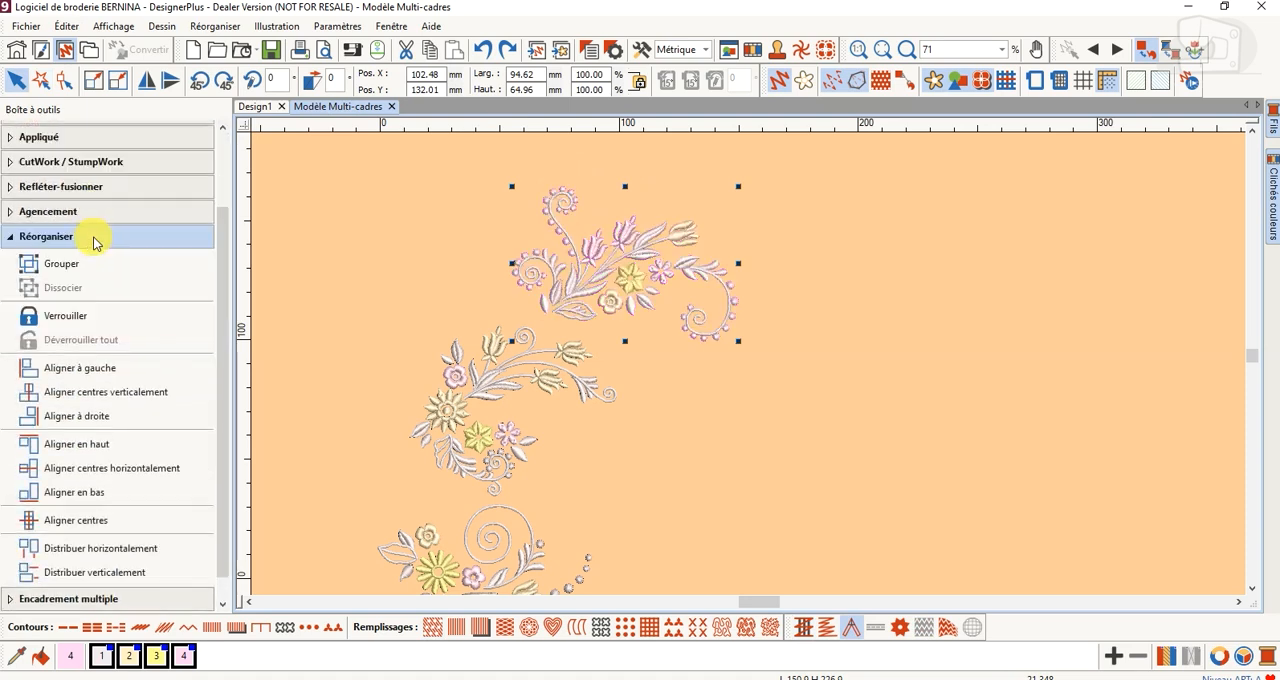
{"action": "left_click", "coordinate": [78, 264]}
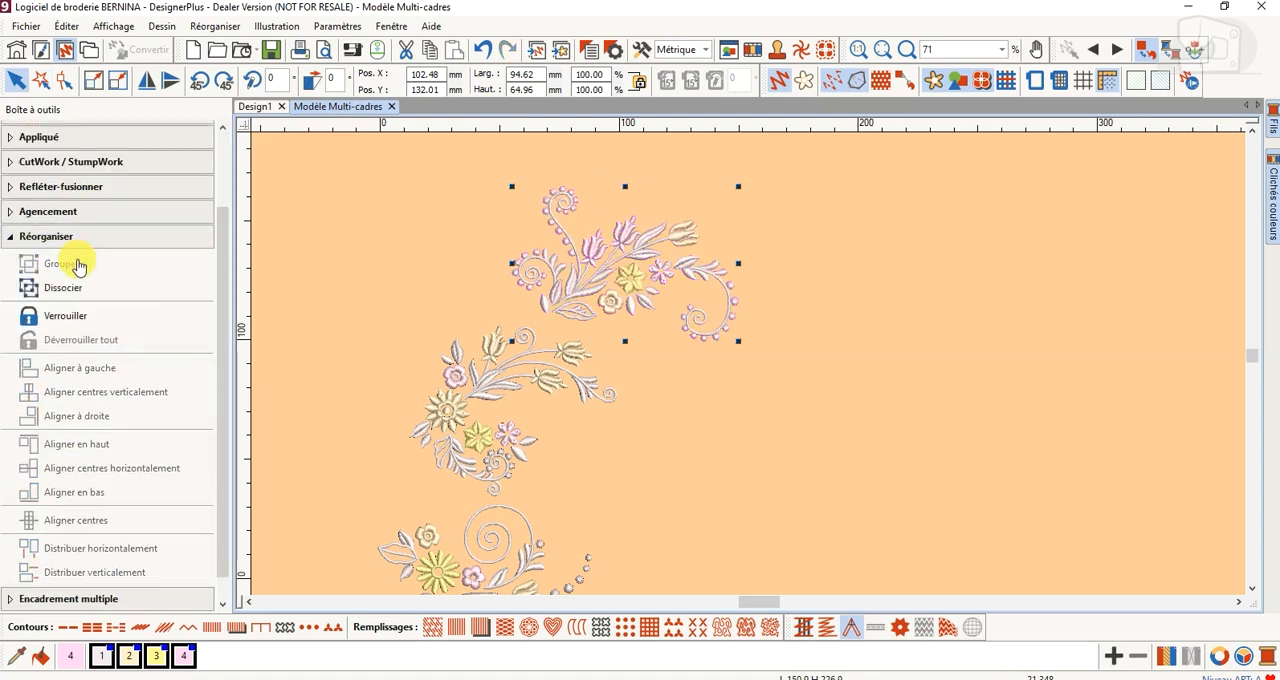
Outline the middle motif and the lowest motif with polygon selections and group the objects of each
{"action": "left_click", "coordinate": [42, 82]}
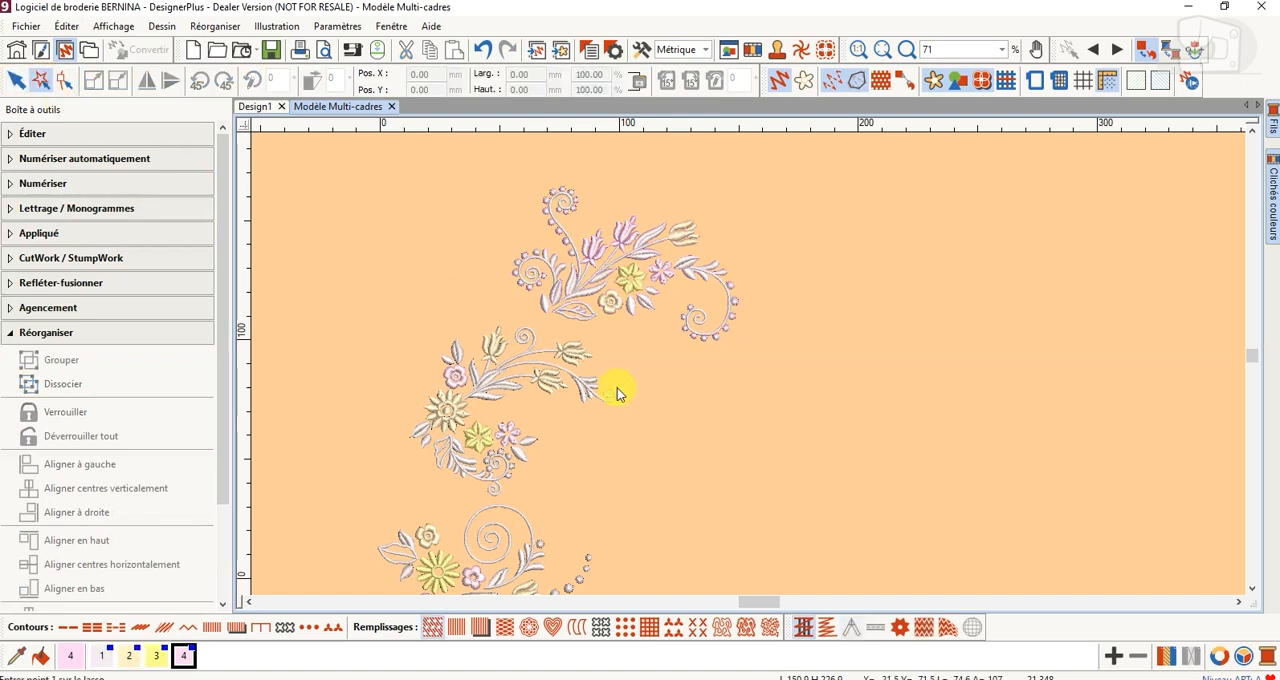
{"action": "left_click", "coordinate": [483, 312]}
{"action": "left_click", "coordinate": [430, 349]}
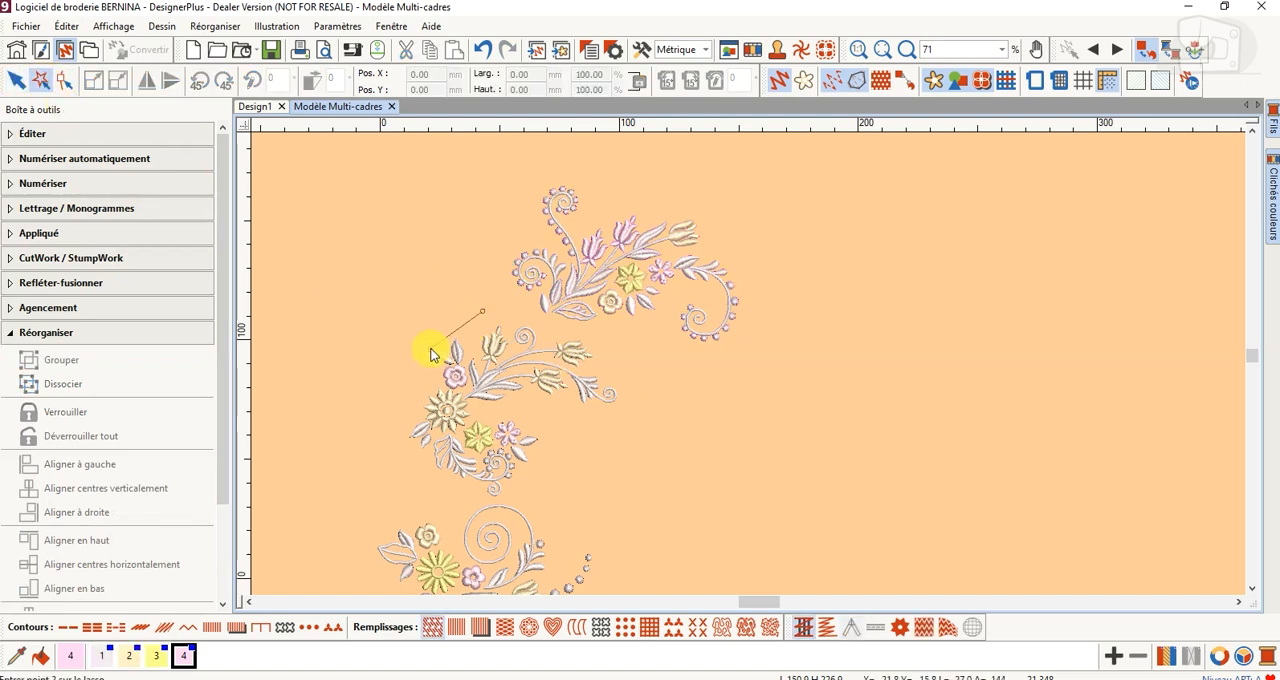
{"action": "left_click", "coordinate": [399, 408]}
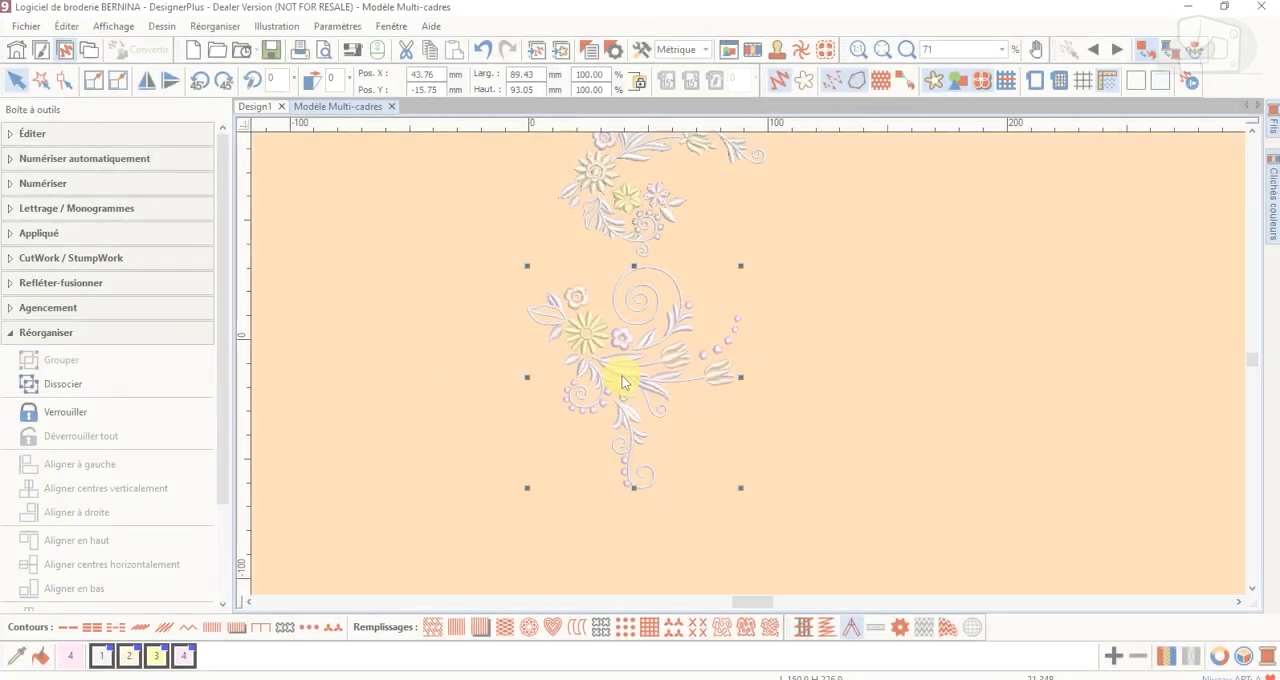
{"action": "scroll", "coordinate": [618, 379], "scroll_direction": "down", "scroll_amount": 3}
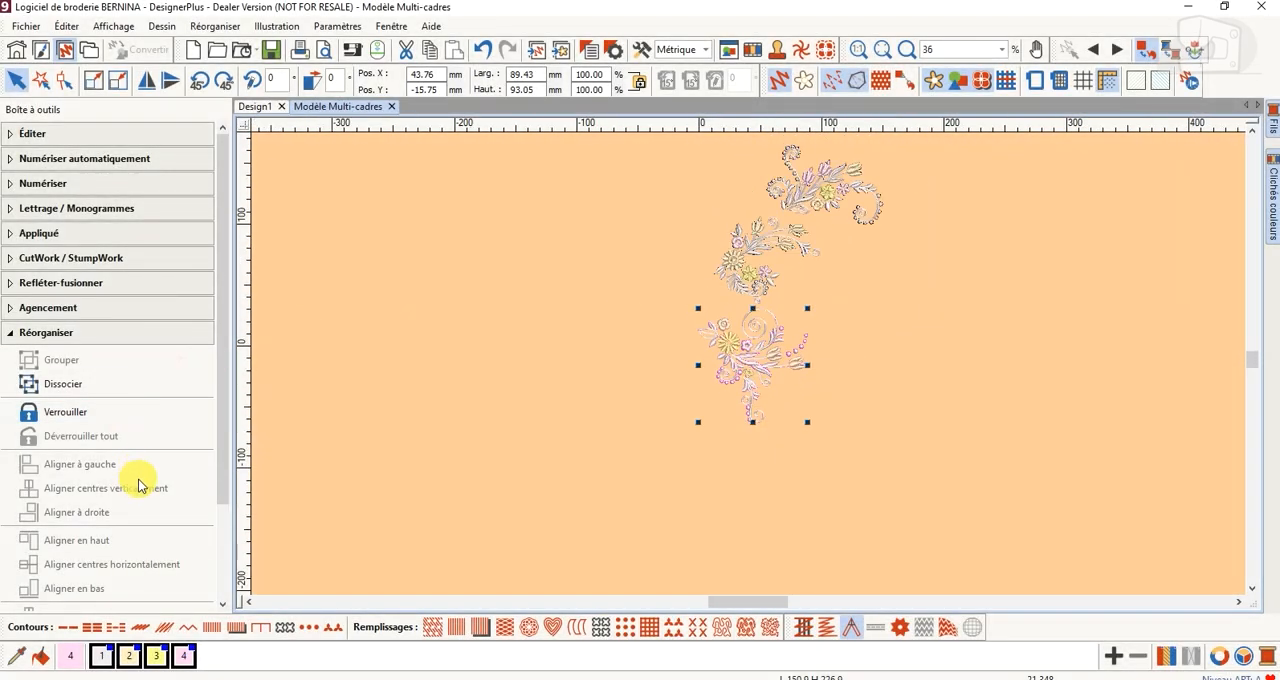
Return to multi-hooping, rotate the single hoop to a horizontal orientation and place it around the uppermost motif
{"action": "left_click_drag", "start_coordinate": [224, 478], "coordinate": [229, 586]}
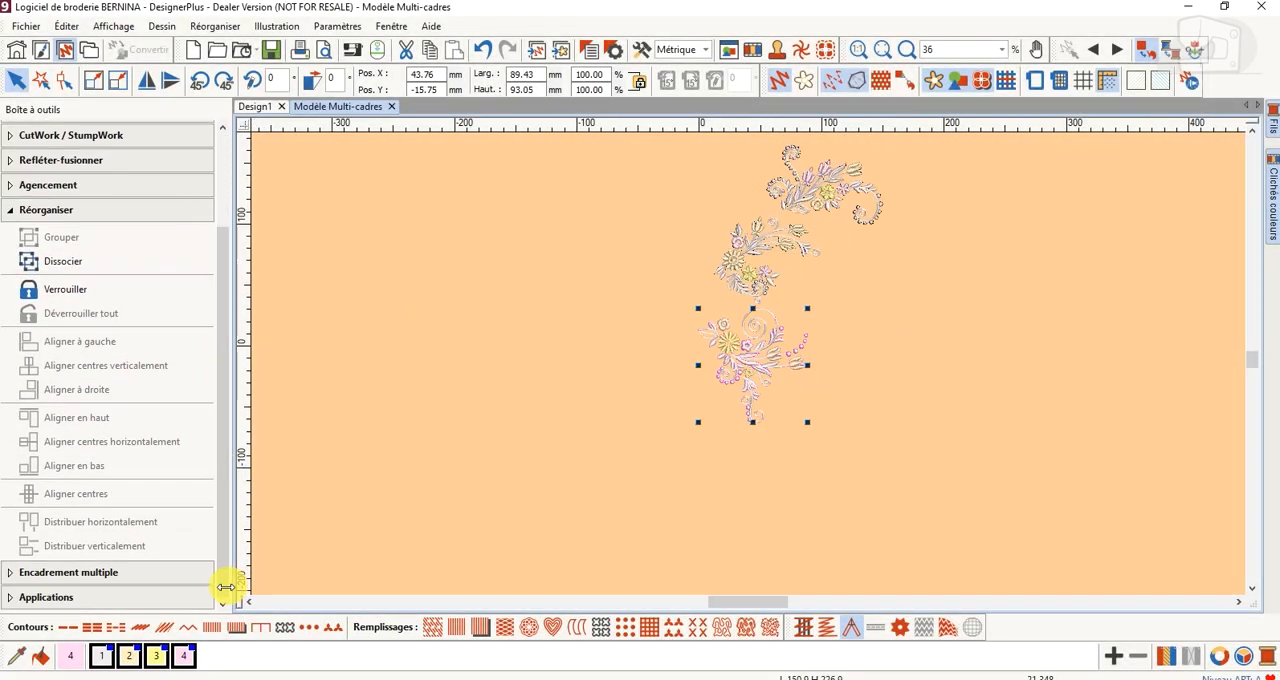
{"action": "left_click", "coordinate": [144, 573]}
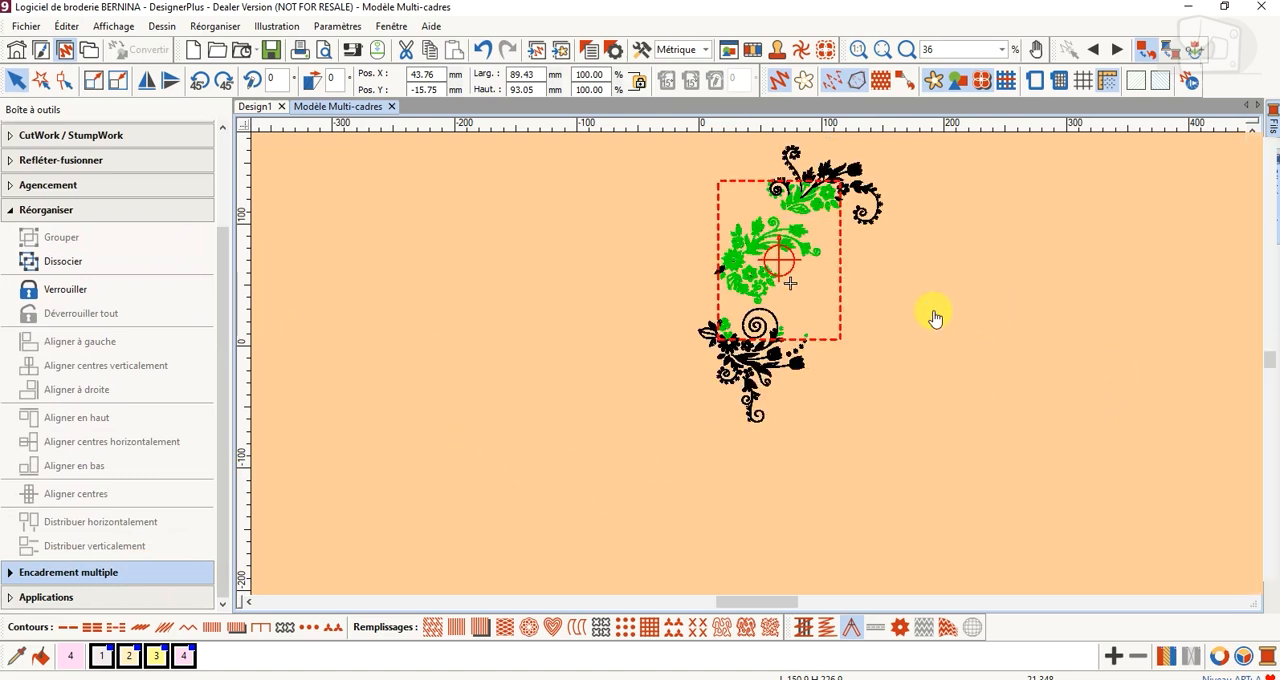
{"action": "scroll", "coordinate": [880, 290], "scroll_direction": "up", "scroll_amount": 1}
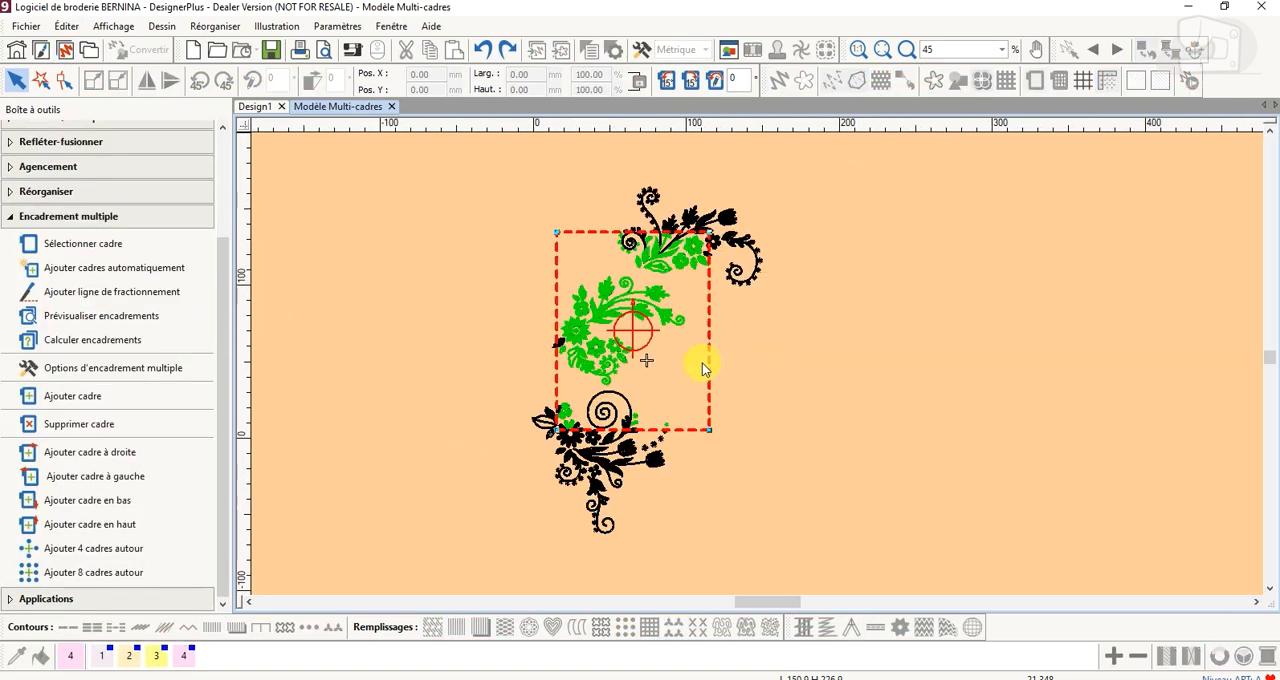
{"action": "left_click_drag", "start_coordinate": [736, 330], "coordinate": [766, 267]}
{"action": "left_click_drag", "start_coordinate": [766, 331], "coordinate": [593, 312]}
{"action": "left_click_drag", "start_coordinate": [788, 291], "coordinate": [815, 267]}
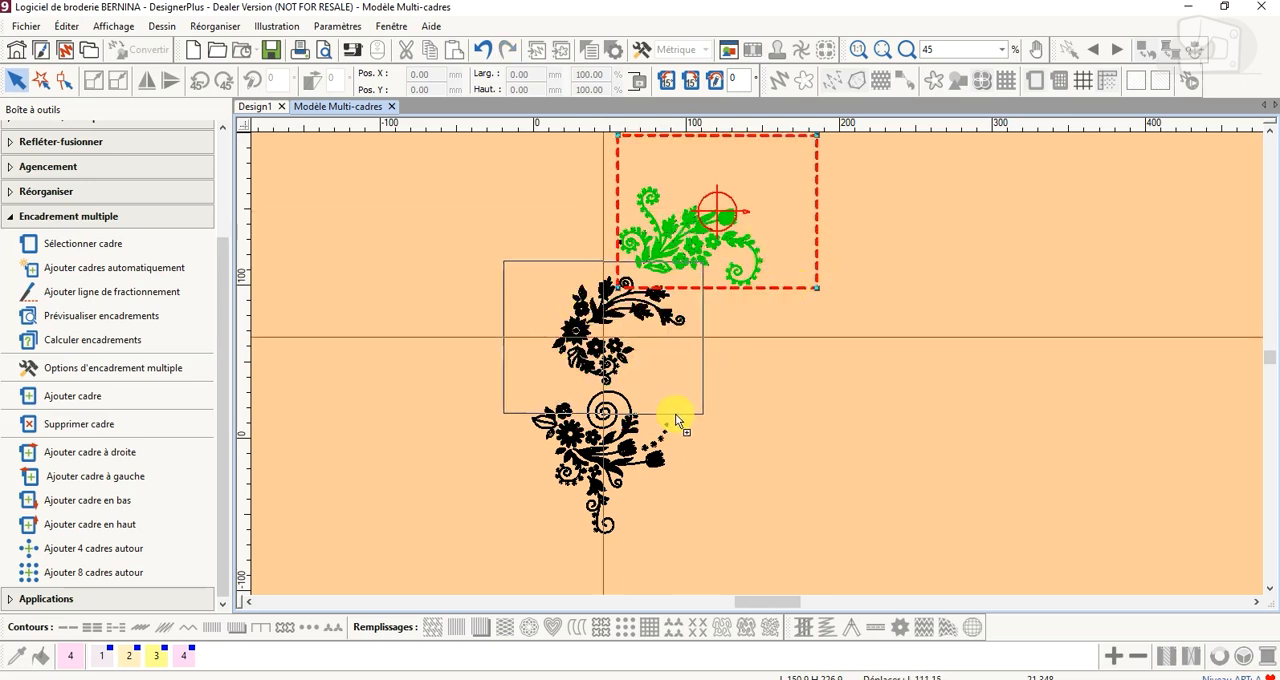
Add a hoop around the middle motif and another around the lowest motif, and preview the individual hoopings
{"action": "left_click", "coordinate": [682, 428]}
{"action": "left_click", "coordinate": [694, 566]}
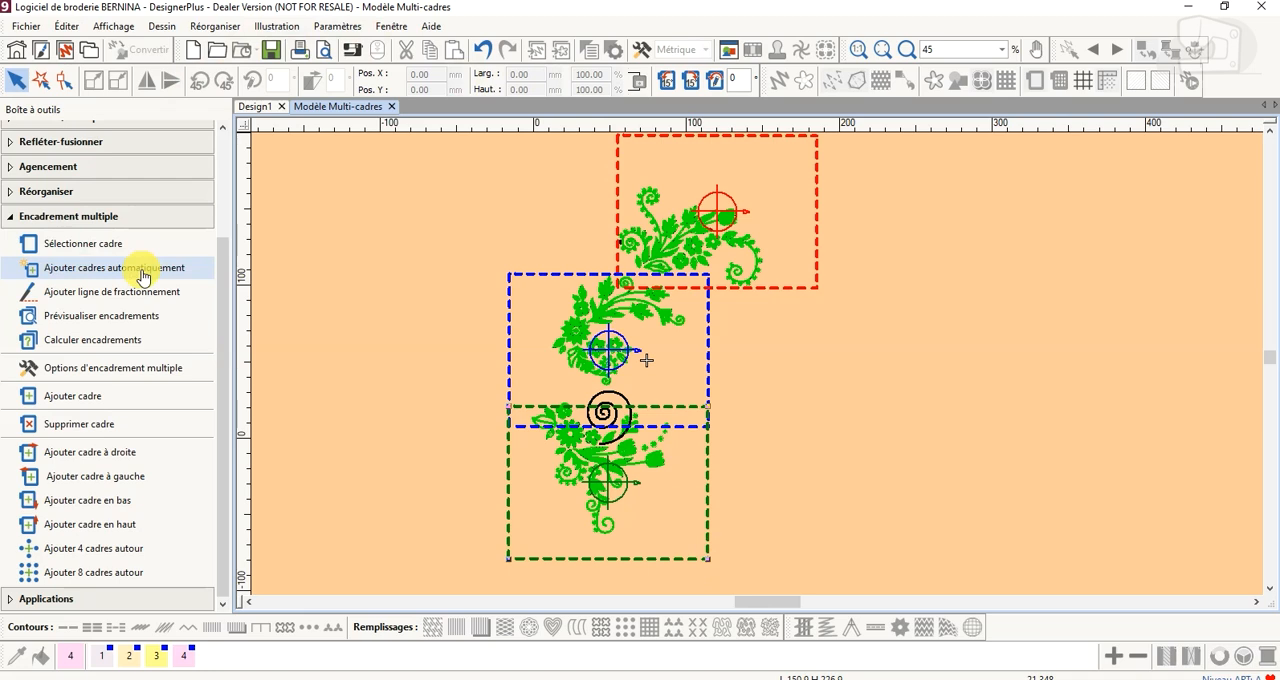
{"action": "left_click", "coordinate": [130, 316]}
{"action": "left_click", "coordinate": [1191, 241]}
{"action": "left_click", "coordinate": [1211, 357]}
{"action": "left_click", "coordinate": [1211, 357]}
Move the middle and lowest hoops upward until their edges meet without overlapping, and preview all three hoopings
{"action": "scroll", "coordinate": [678, 368], "scroll_direction": "up", "scroll_amount": 2}
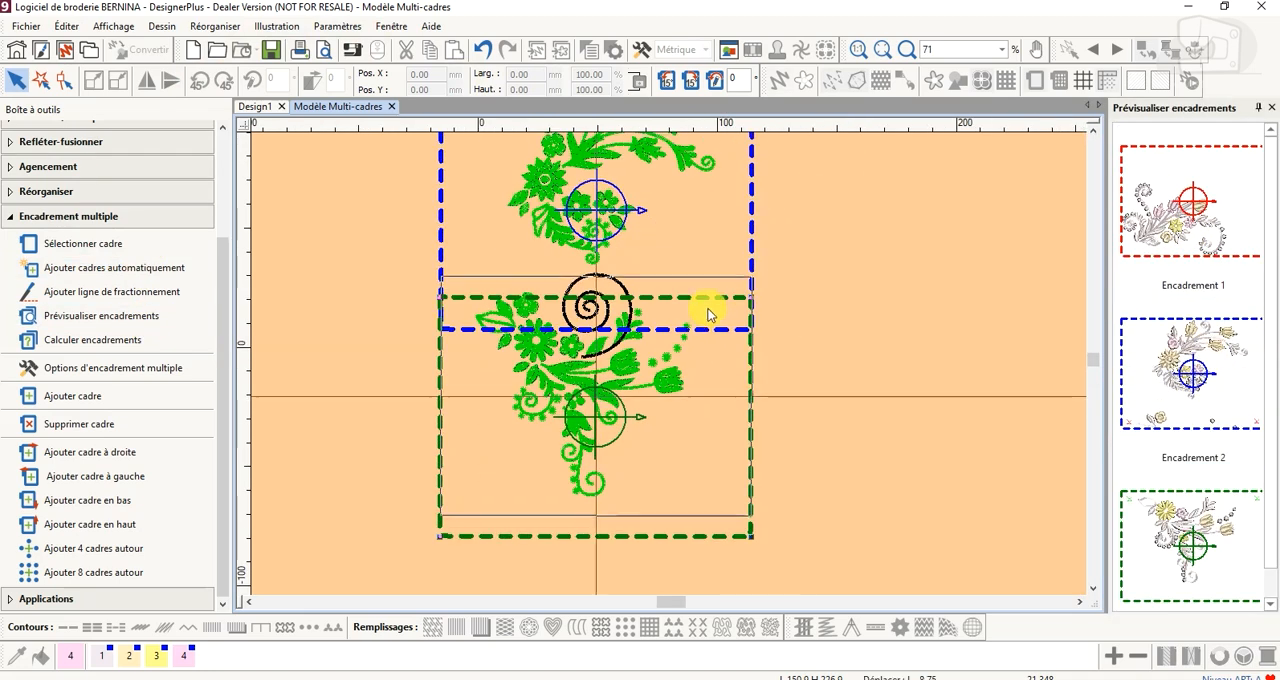
{"action": "scroll", "coordinate": [700, 300], "scroll_direction": "down", "scroll_amount": 1}
{"action": "left_click", "coordinate": [117, 318]}
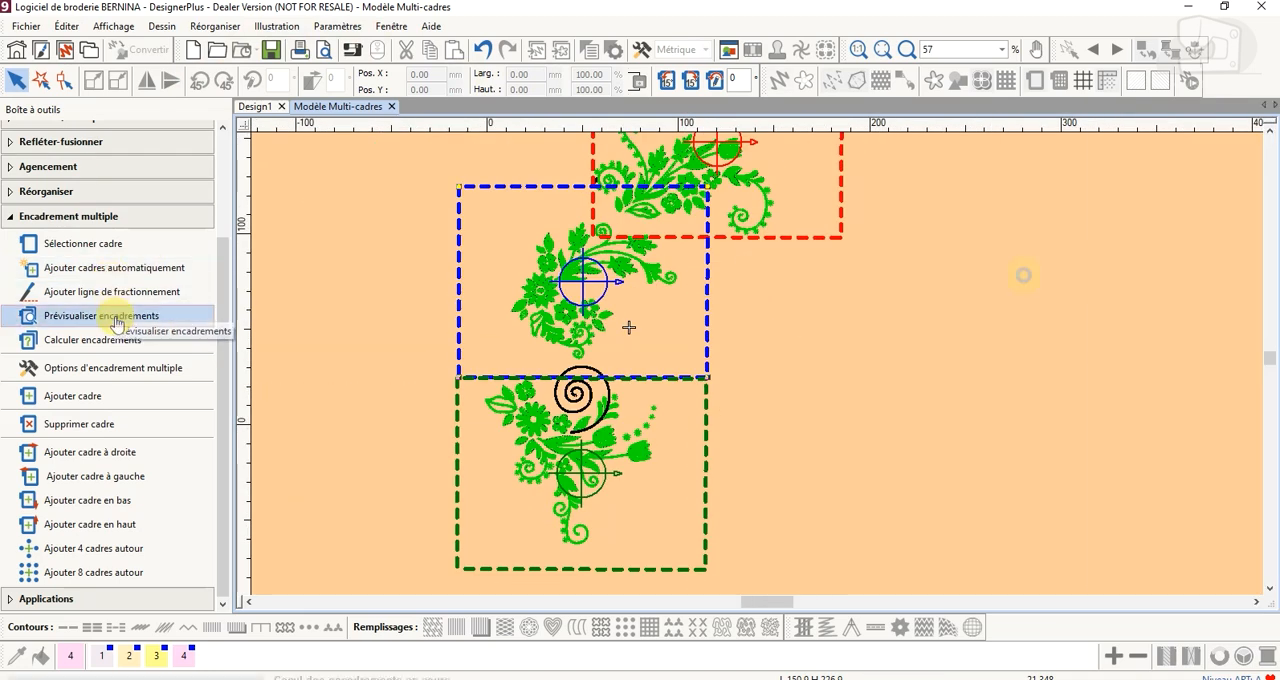
{"action": "left_click", "coordinate": [168, 318]}
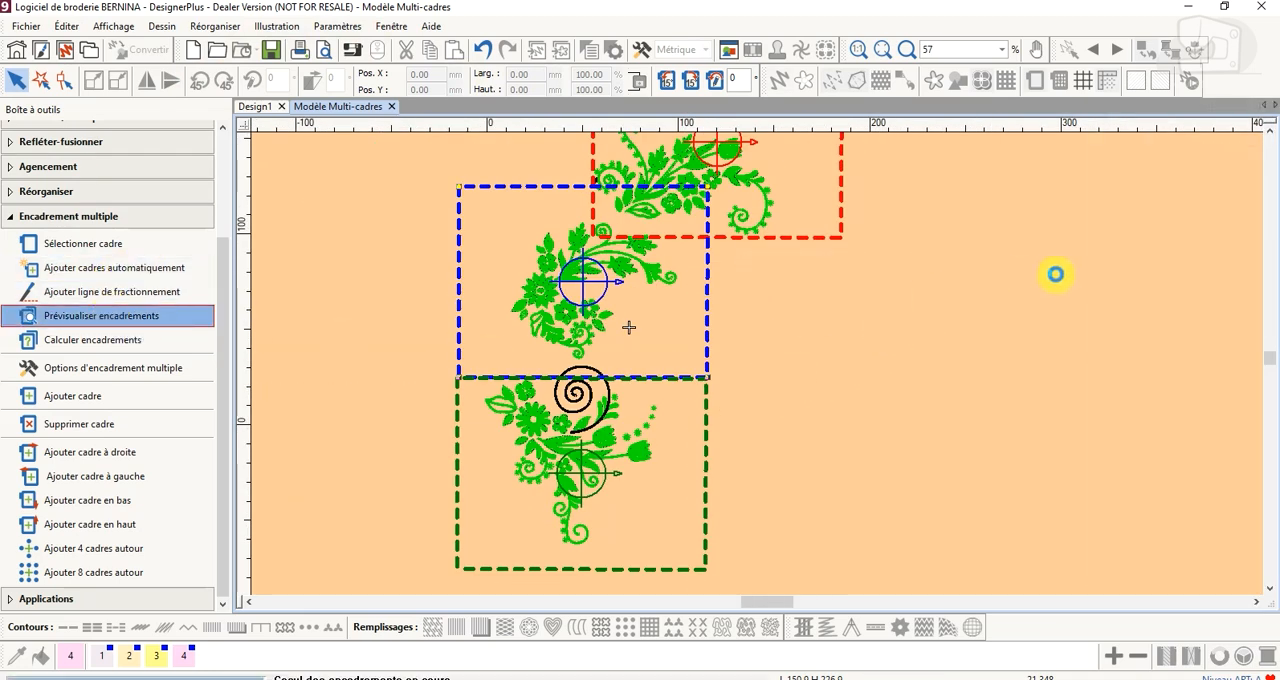
{"action": "left_click", "coordinate": [1213, 241]}
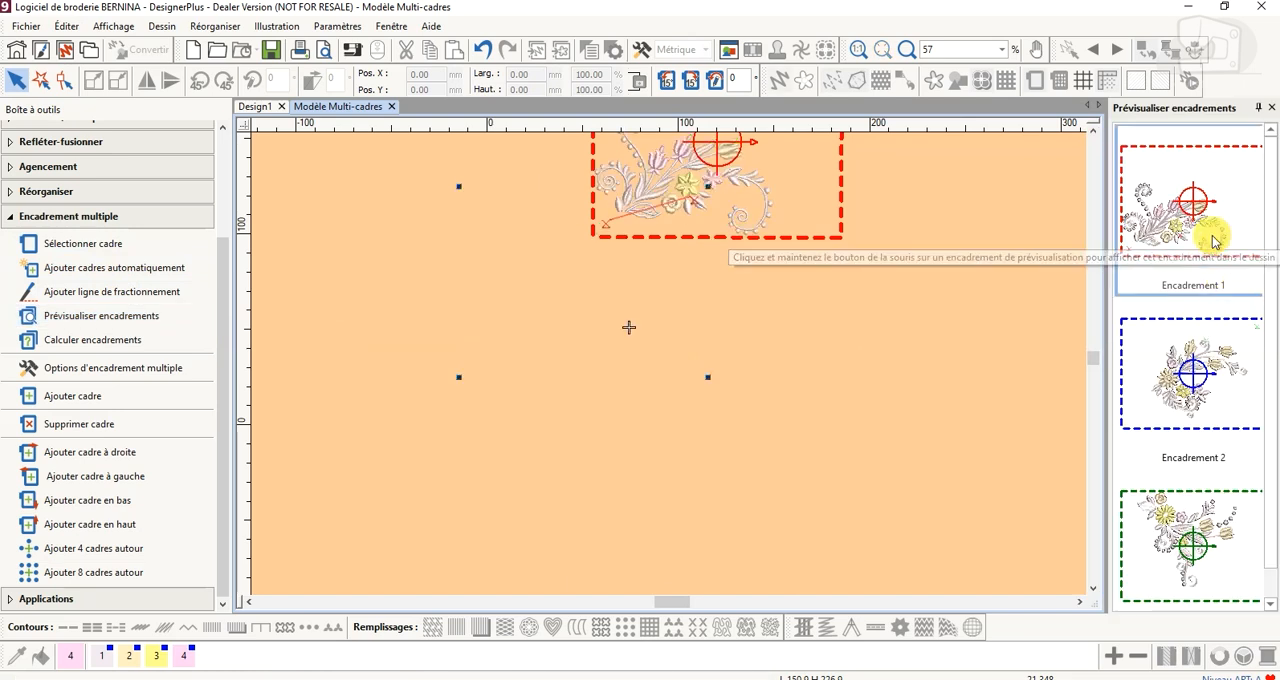
{"action": "left_click", "coordinate": [1202, 355]}
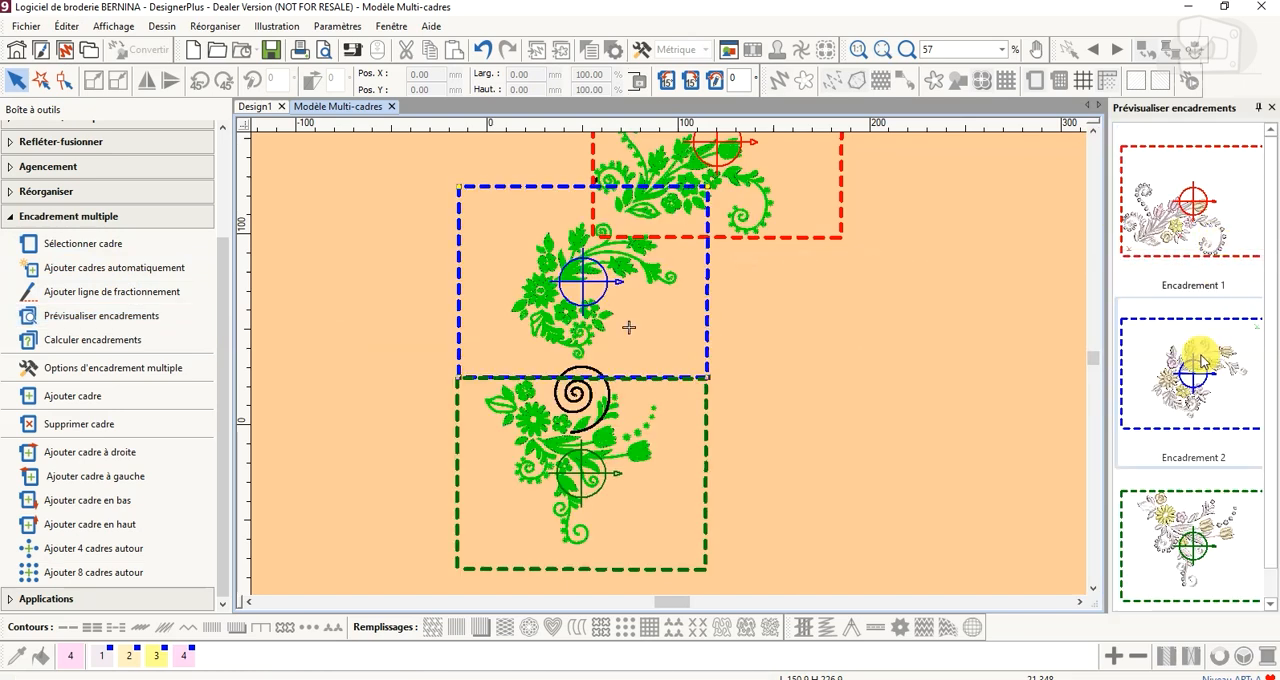
{"action": "left_click", "coordinate": [1200, 530]}
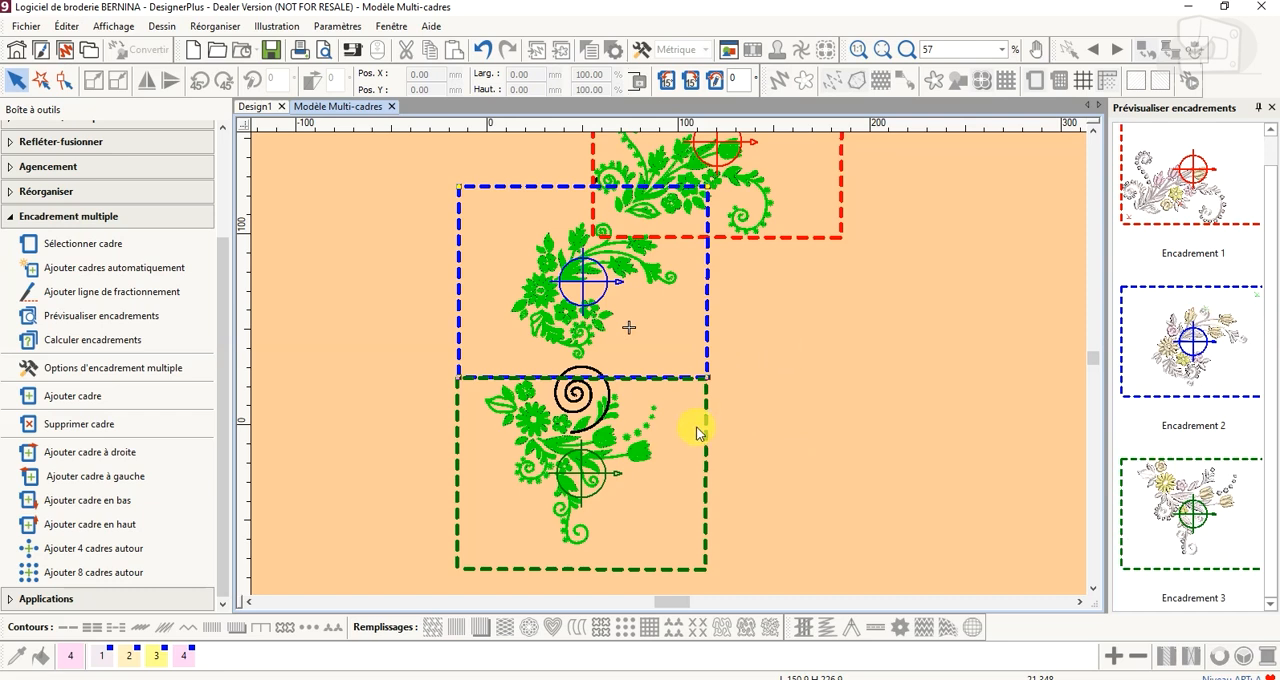
Move the lowest hoop slightly upward to enclose the whole spiral of its motif, and preview Encadrement 2 and 3
{"action": "left_click_drag", "start_coordinate": [706, 437], "coordinate": [707, 422]}
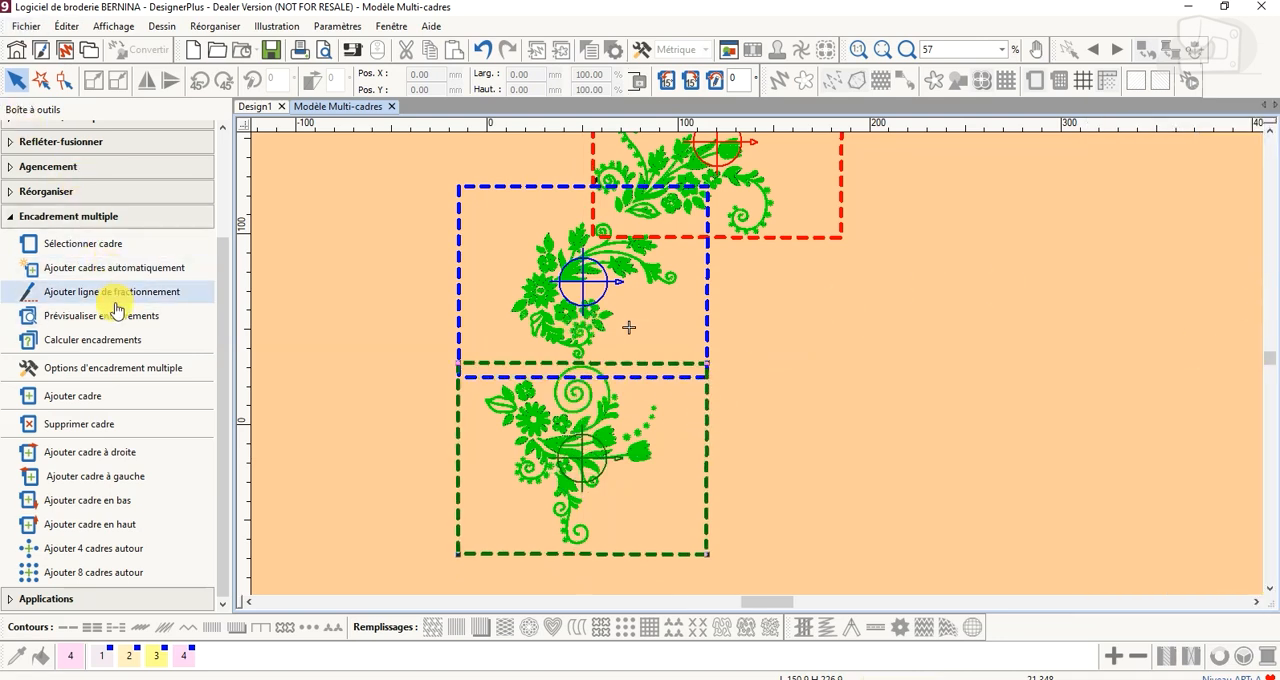
{"action": "left_click", "coordinate": [110, 318]}
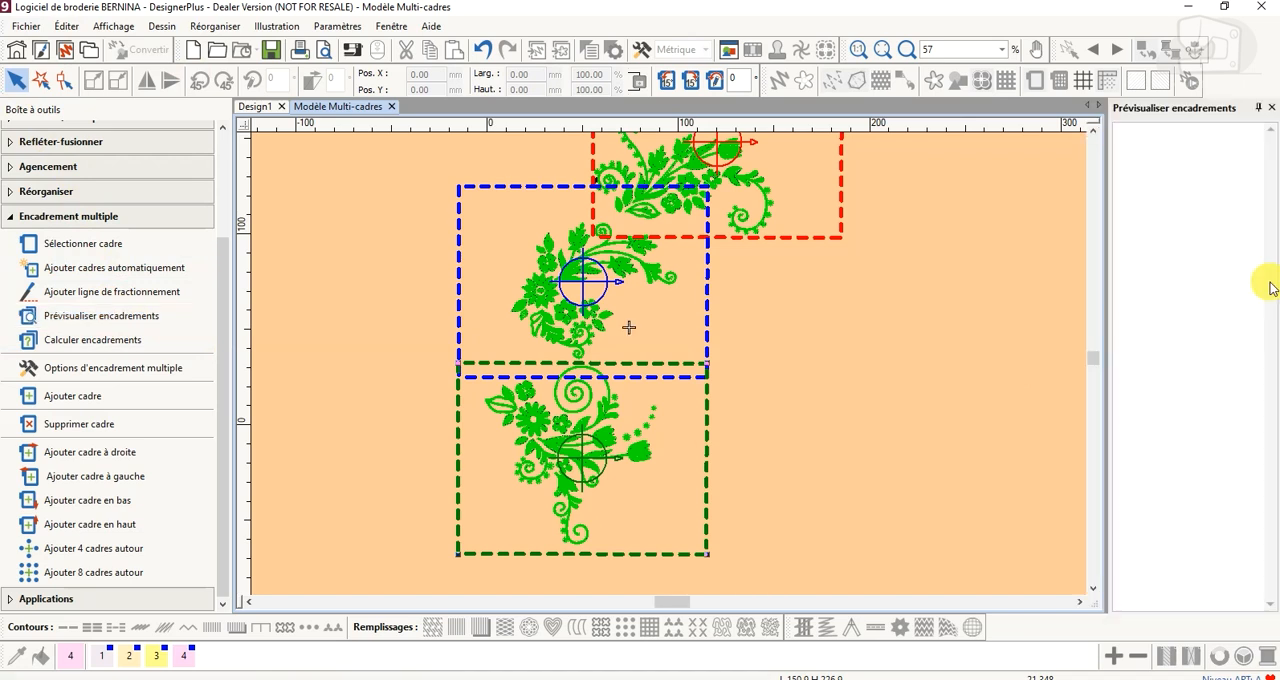
{"action": "left_click", "coordinate": [1232, 372]}
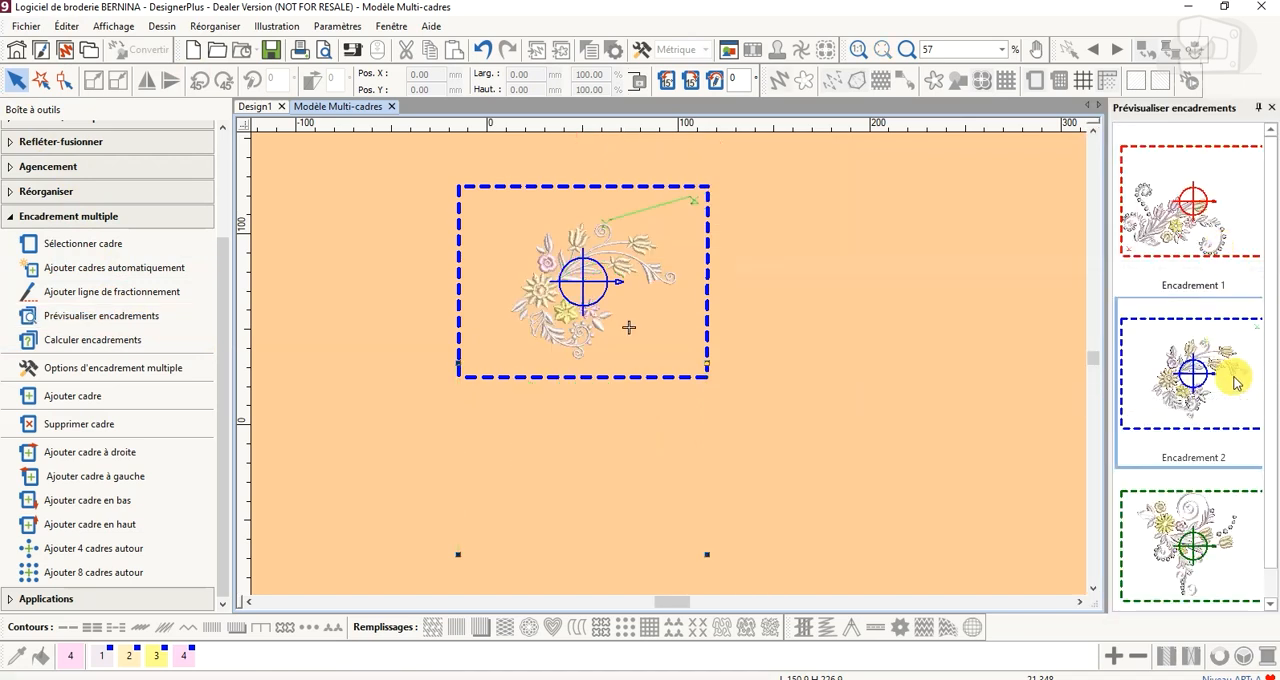
{"action": "left_click", "coordinate": [1230, 535]}
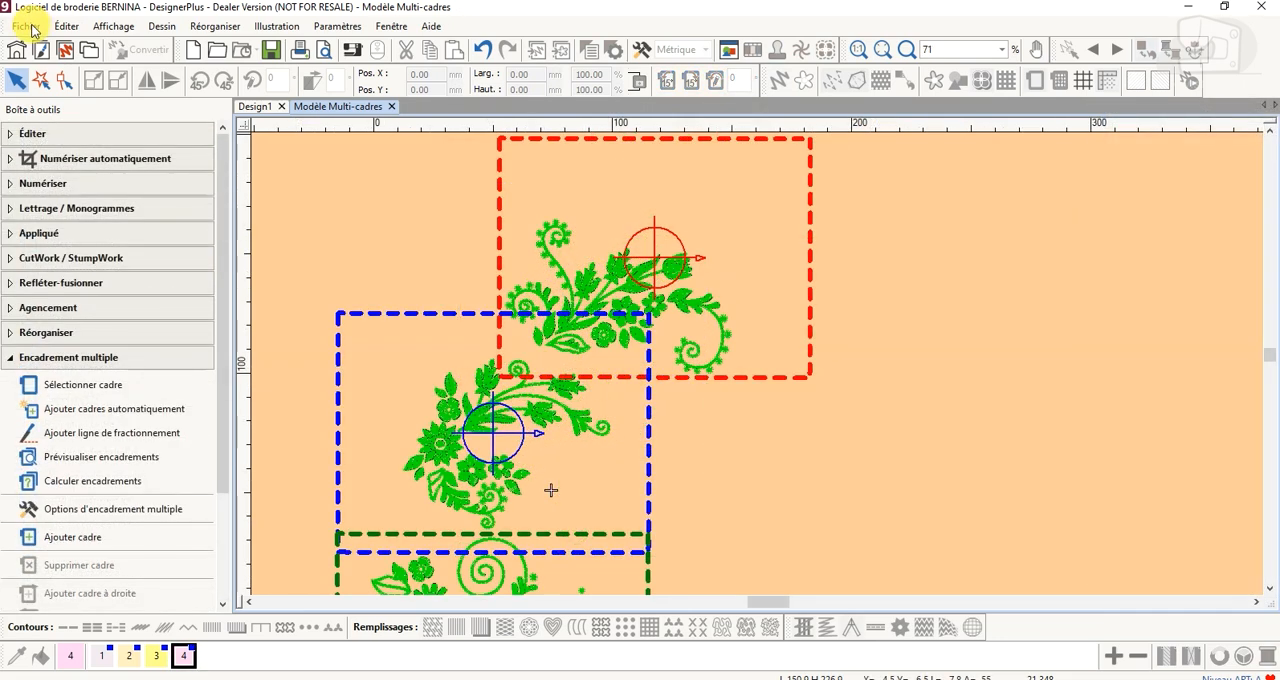
Start exporting the design as a machine file in the Melco (*.EXP) format
{"action": "left_click", "coordinate": [30, 26]}
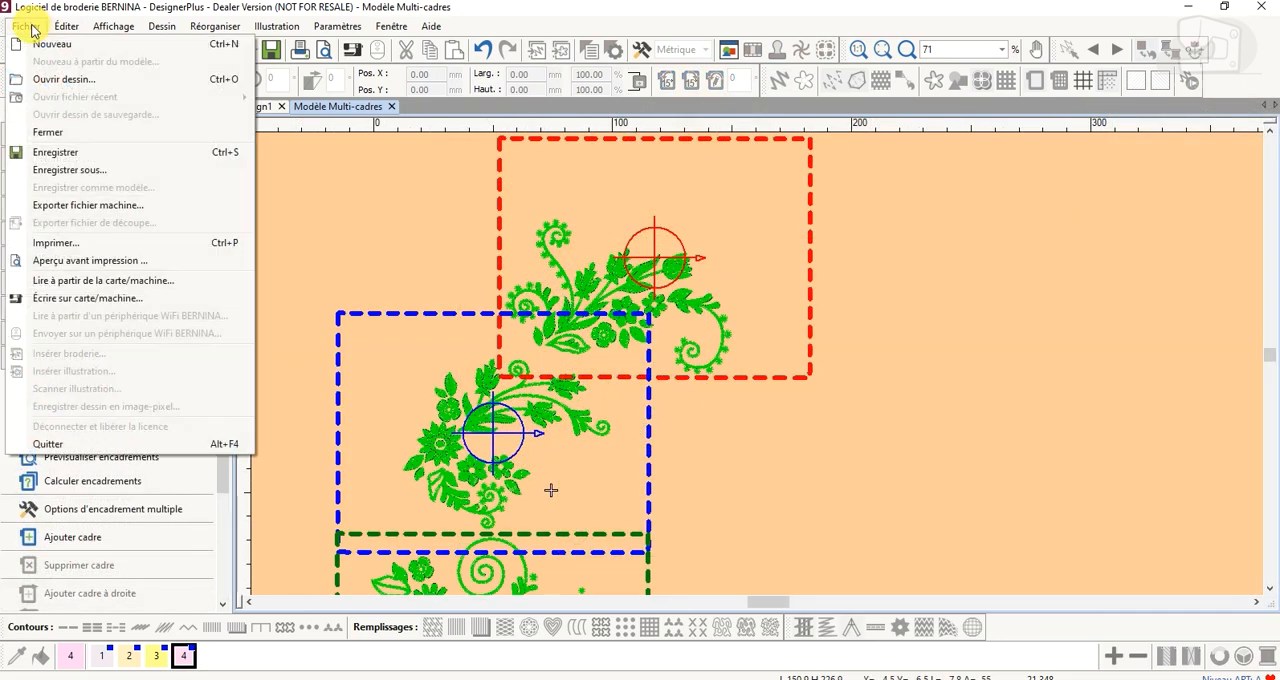
{"action": "left_click", "coordinate": [118, 206]}
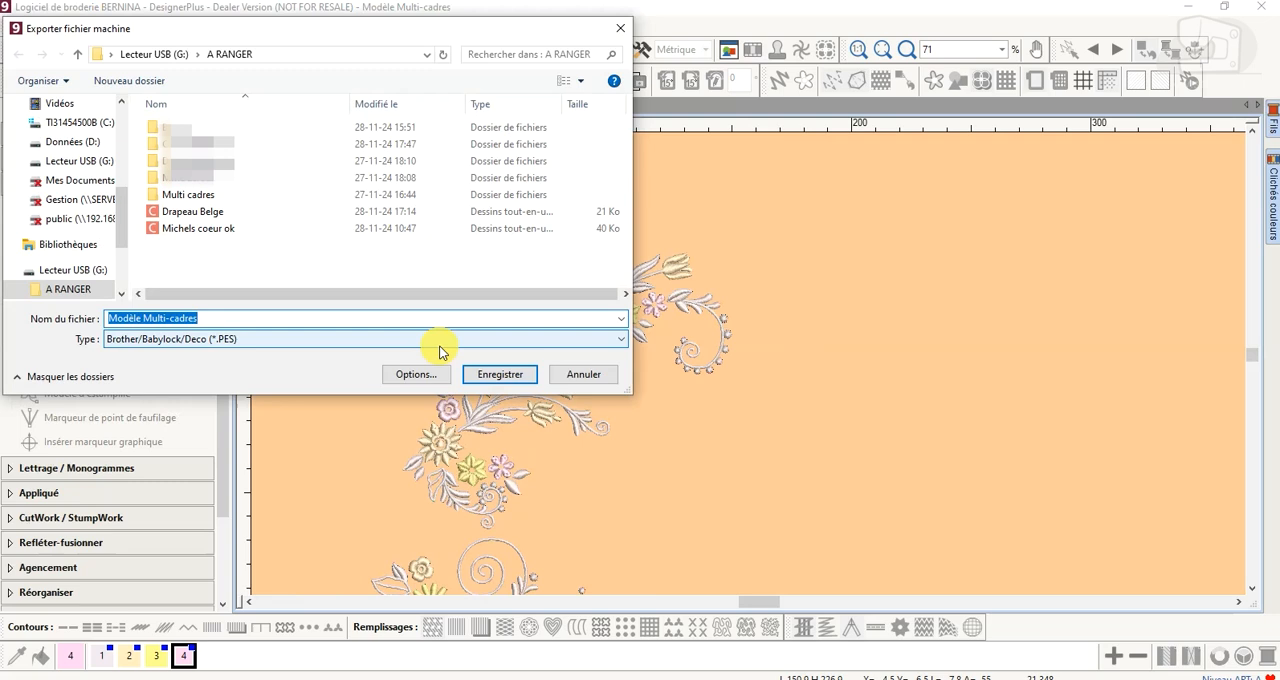
{"action": "left_click", "coordinate": [620, 342]}
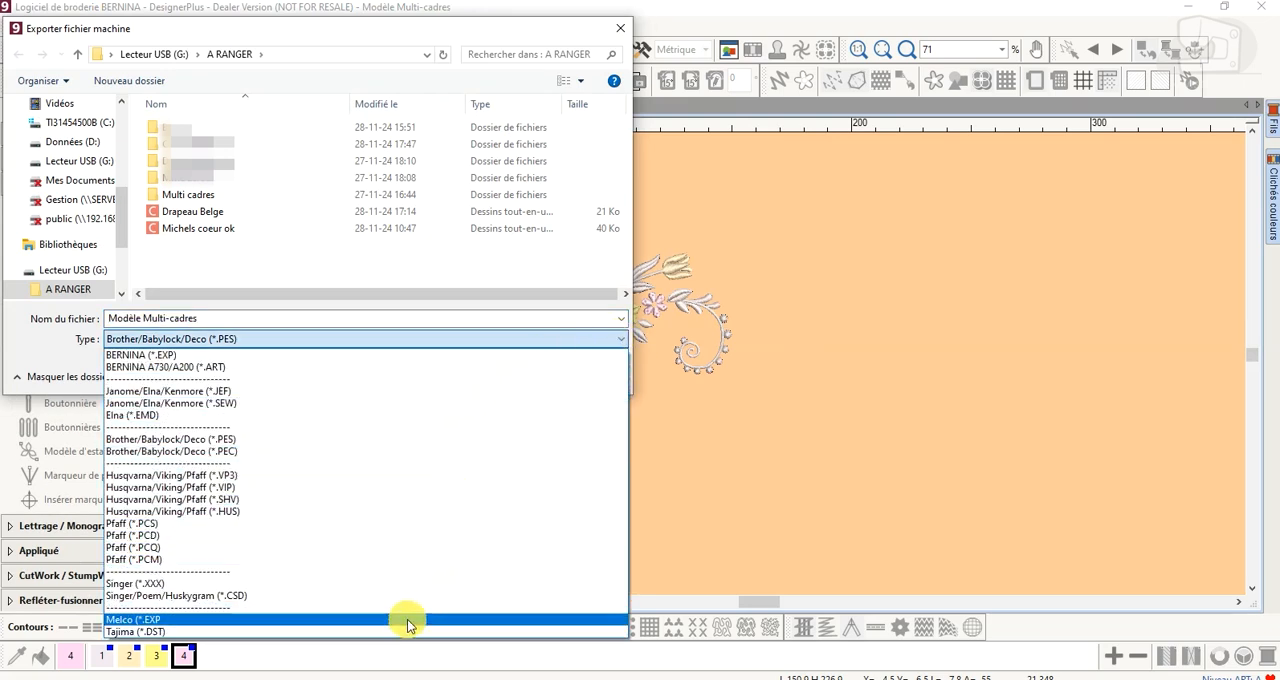
{"action": "left_click", "coordinate": [338, 622]}
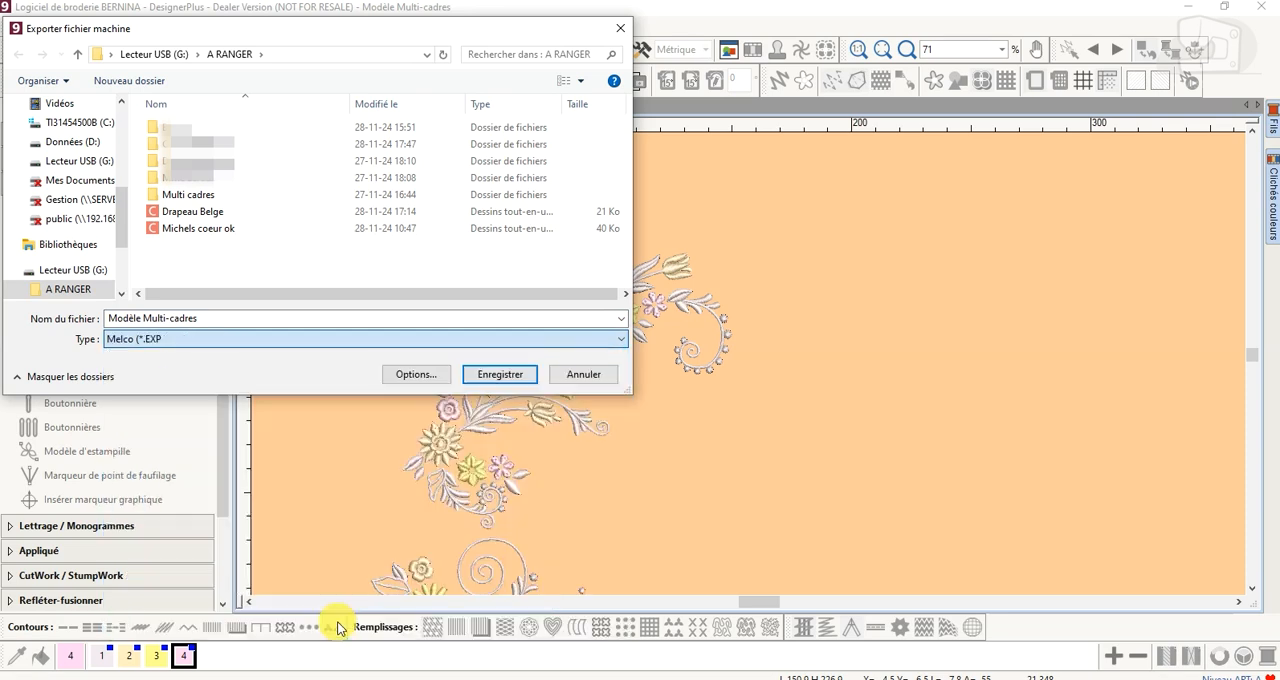
Export Modèle Multi-cadres to the Bernina folder inside Multi cadres, with a separate file for each hooping
{"action": "double_click", "coordinate": [200, 195]}
{"action": "double_click", "coordinate": [184, 134]}
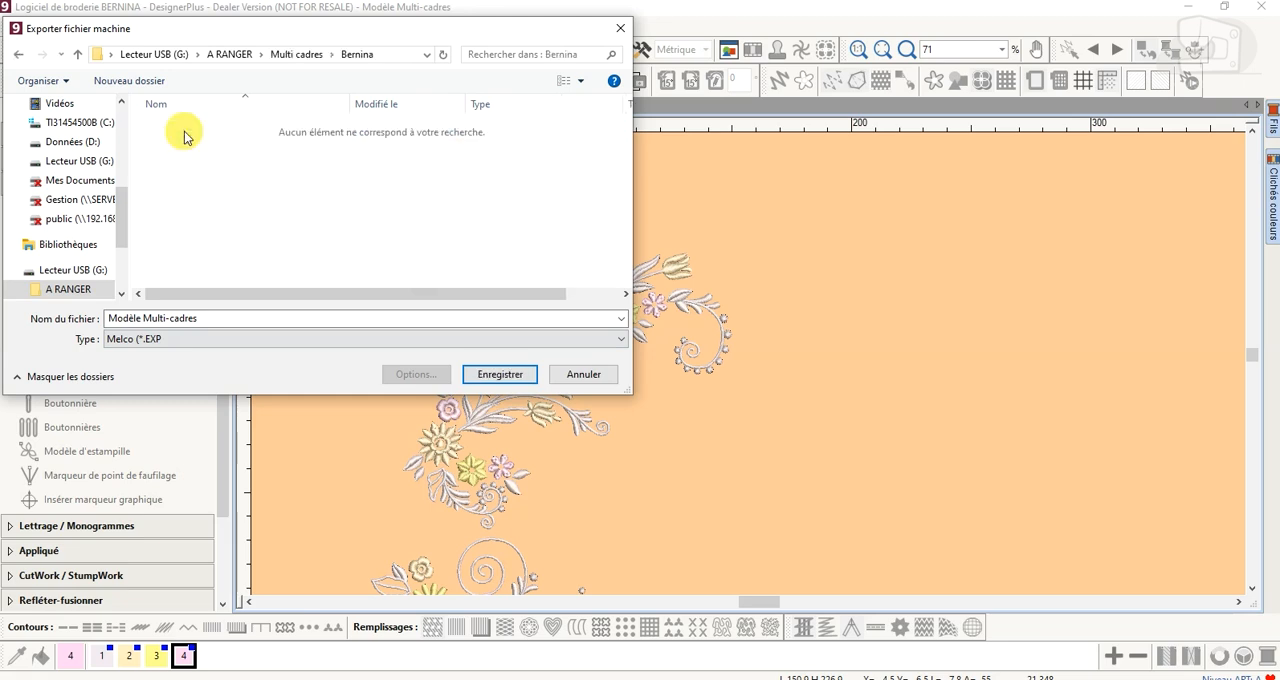
{"action": "left_click", "coordinate": [517, 378]}
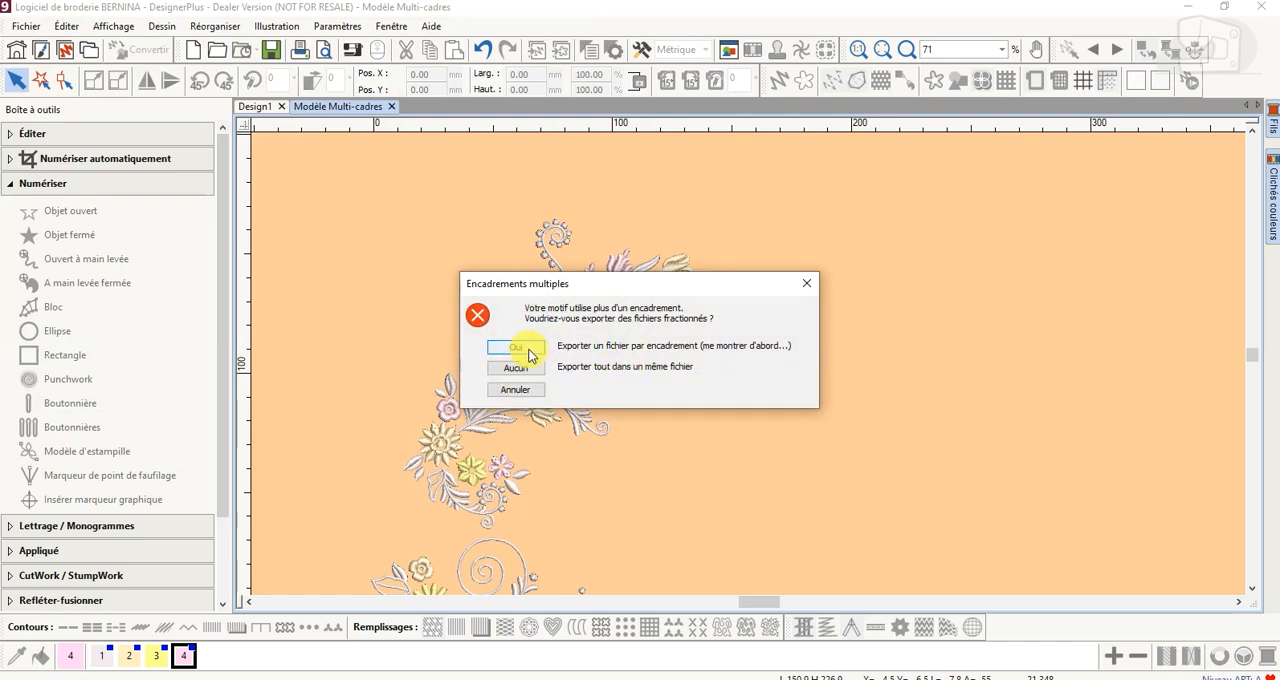
{"action": "left_click", "coordinate": [517, 349]}
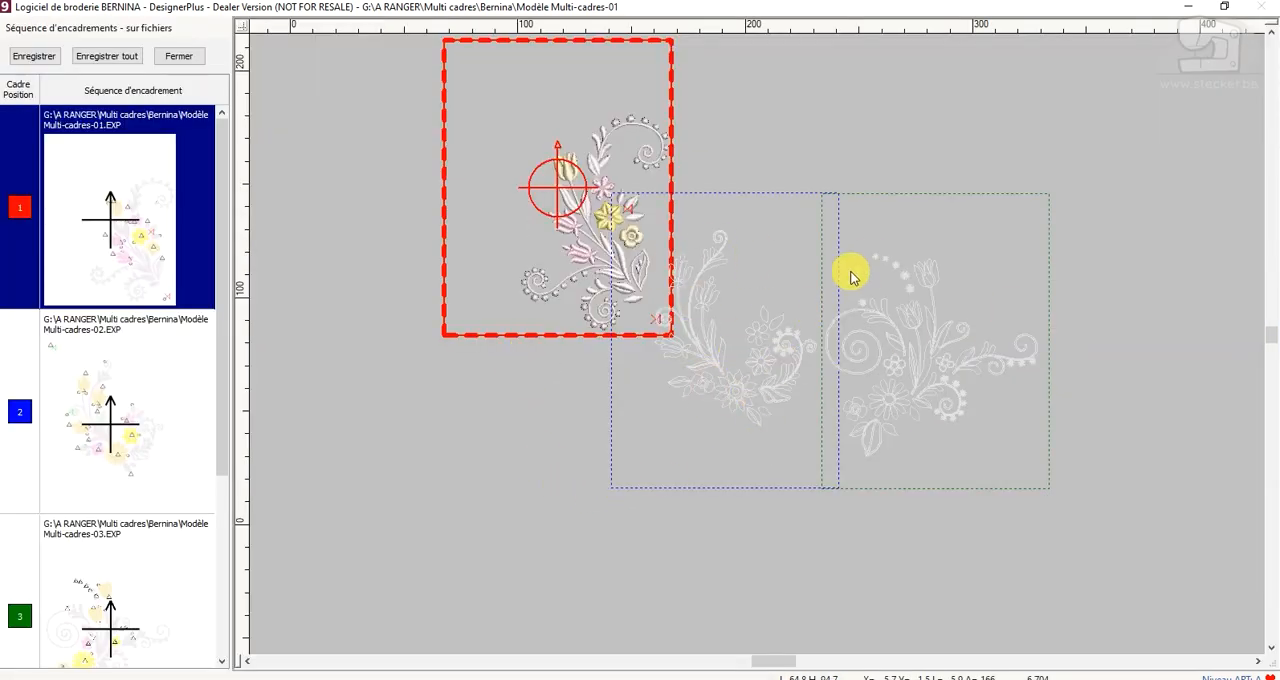
Save all files of the hooping sequence and close the sequence view
{"action": "left_click", "coordinate": [118, 60]}
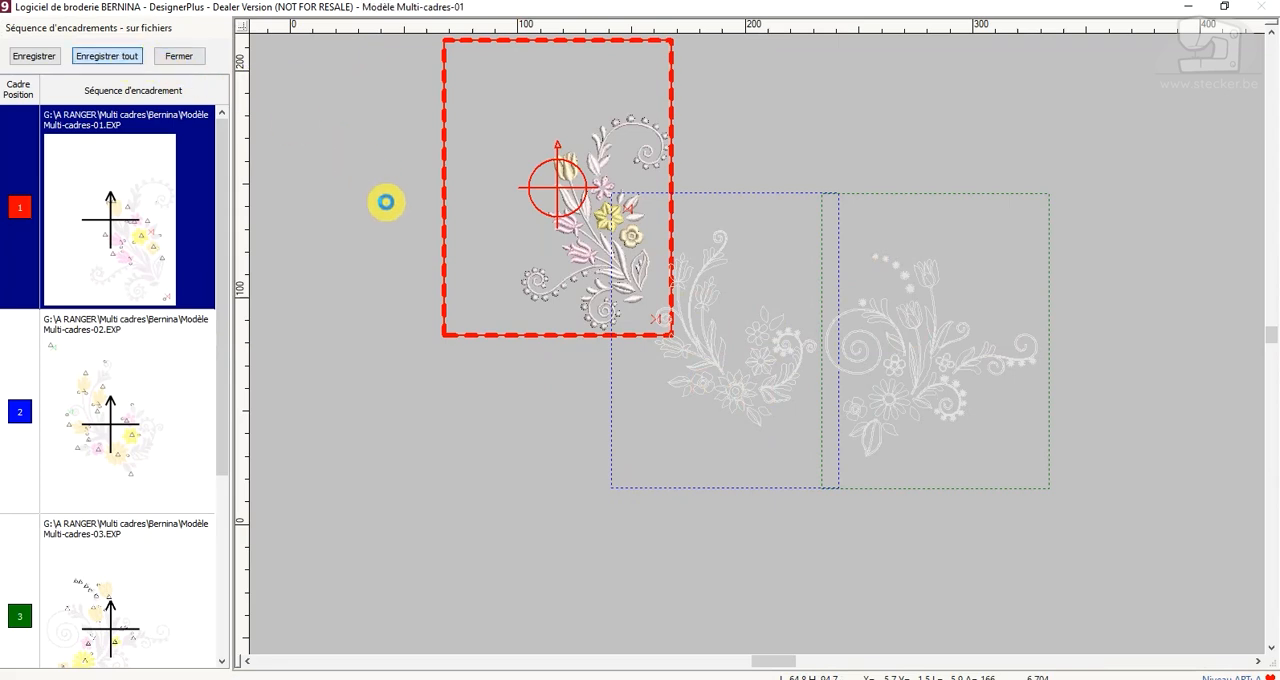
{"action": "left_click", "coordinate": [363, 236]}
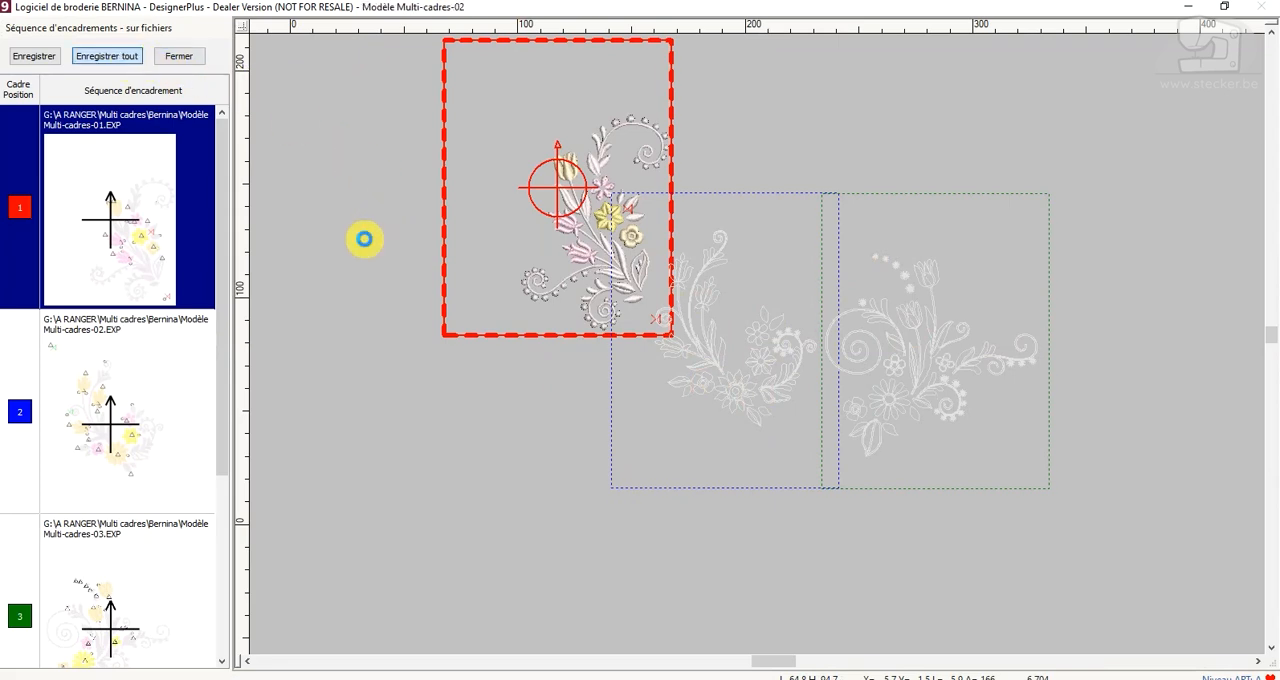
{"action": "left_click", "coordinate": [358, 249]}
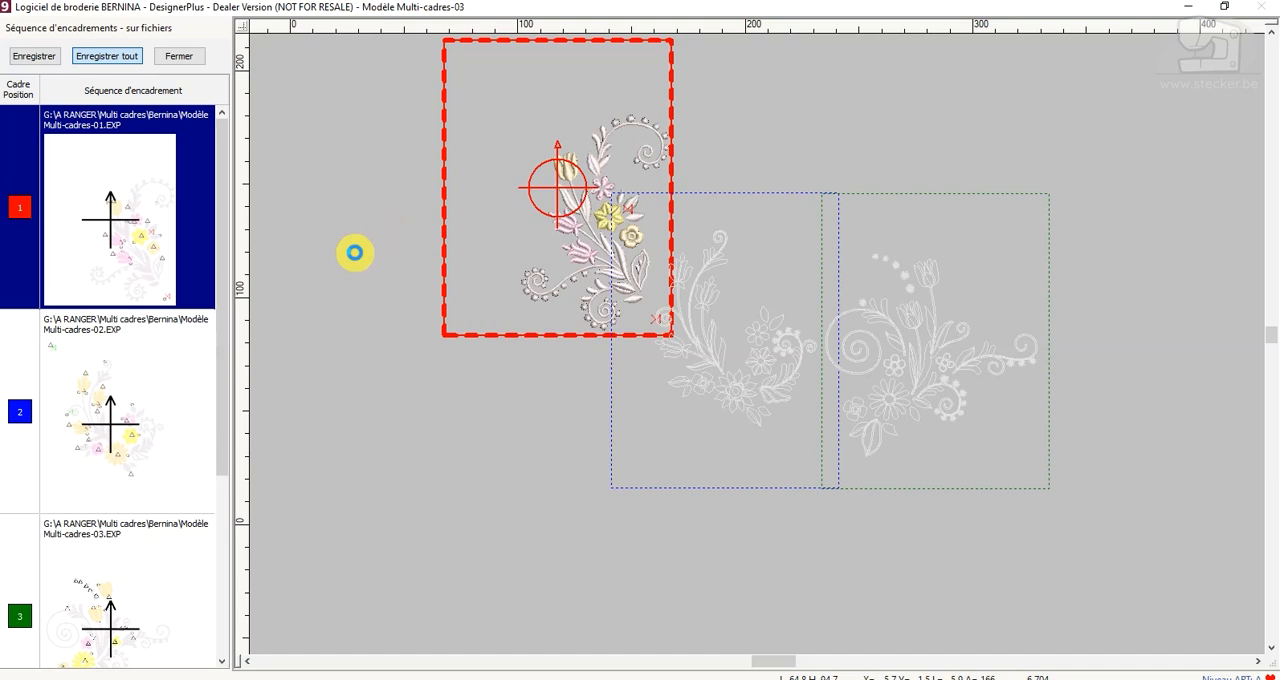
{"action": "left_click", "coordinate": [355, 253]}
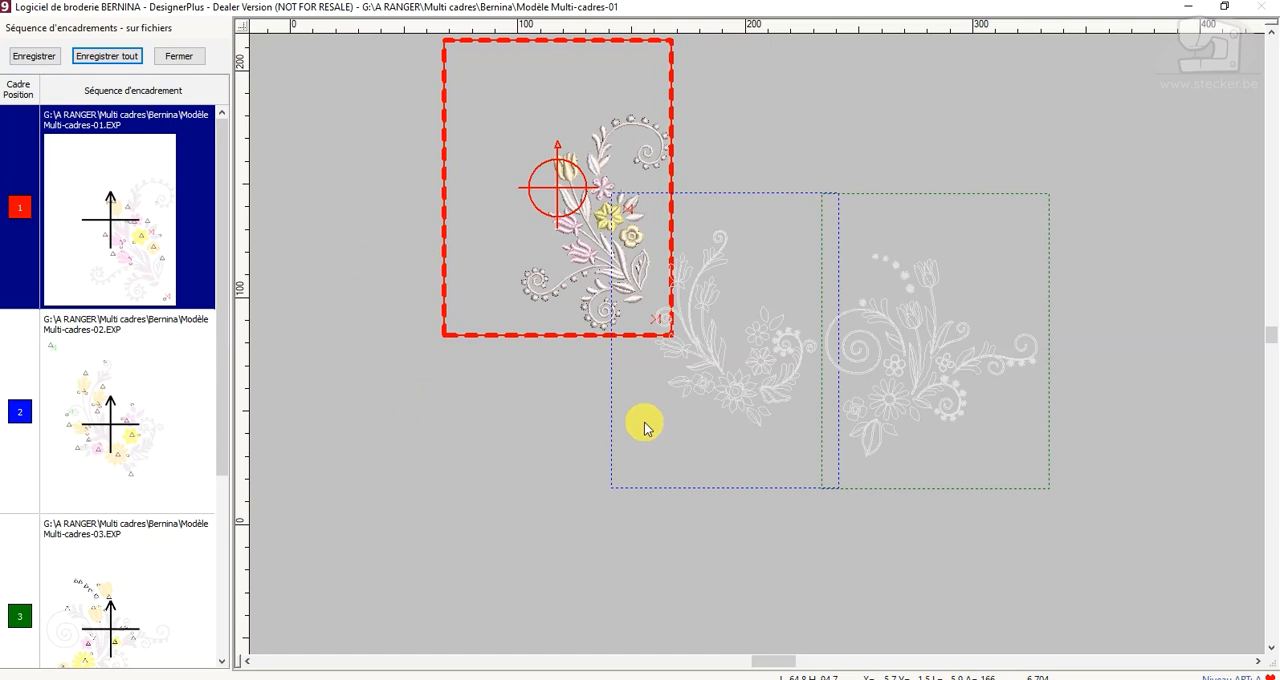
{"action": "left_click", "coordinate": [188, 60]}
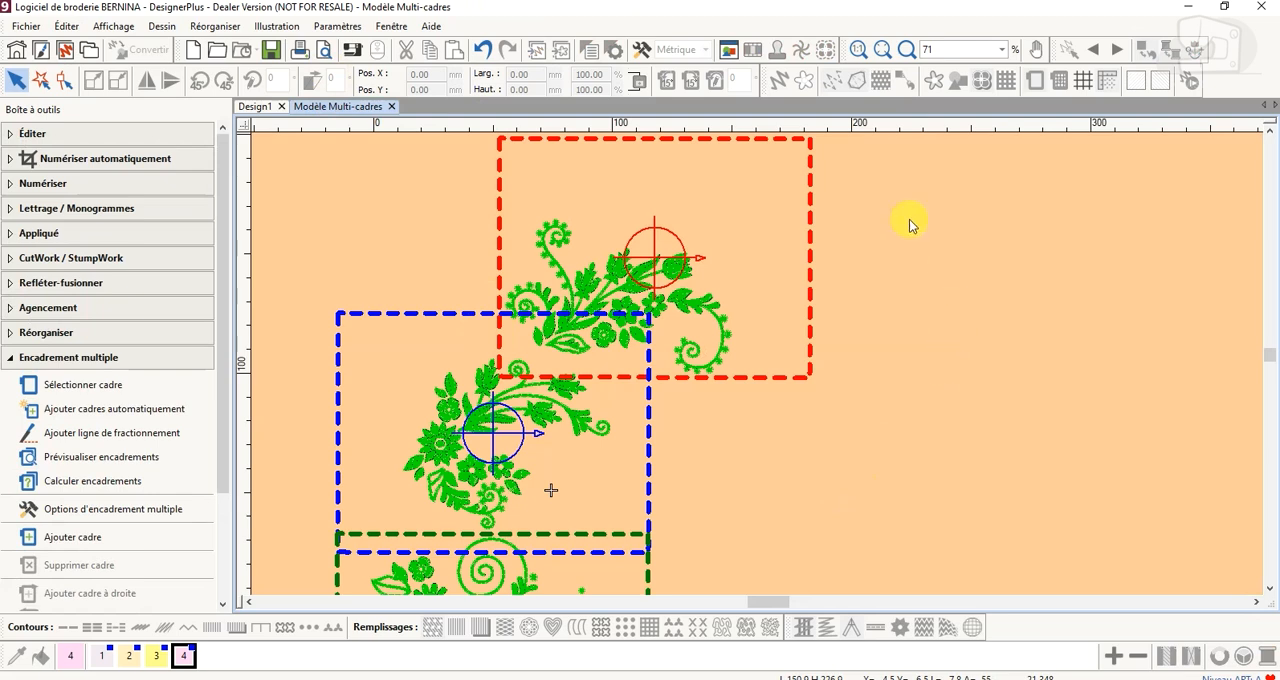
Open the print preview and look through the design sheet, colour sheet and hooping pages
{"action": "left_click", "coordinate": [325, 52]}
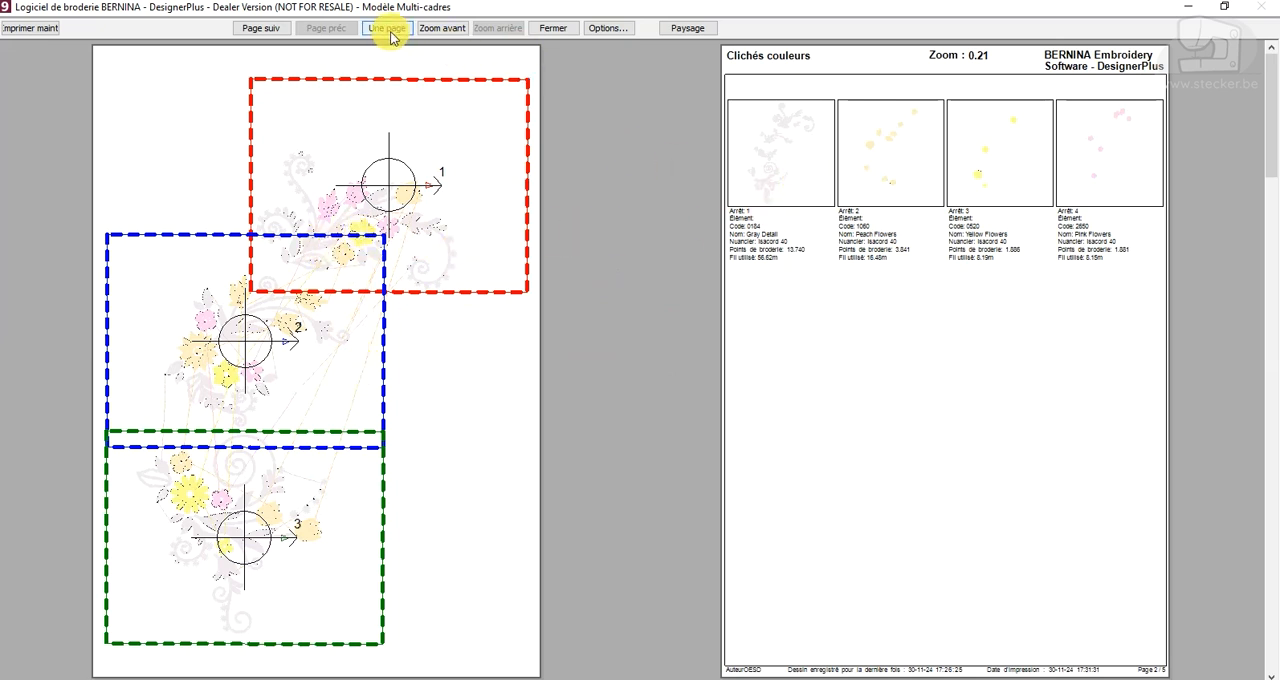
{"action": "left_click", "coordinate": [262, 28]}
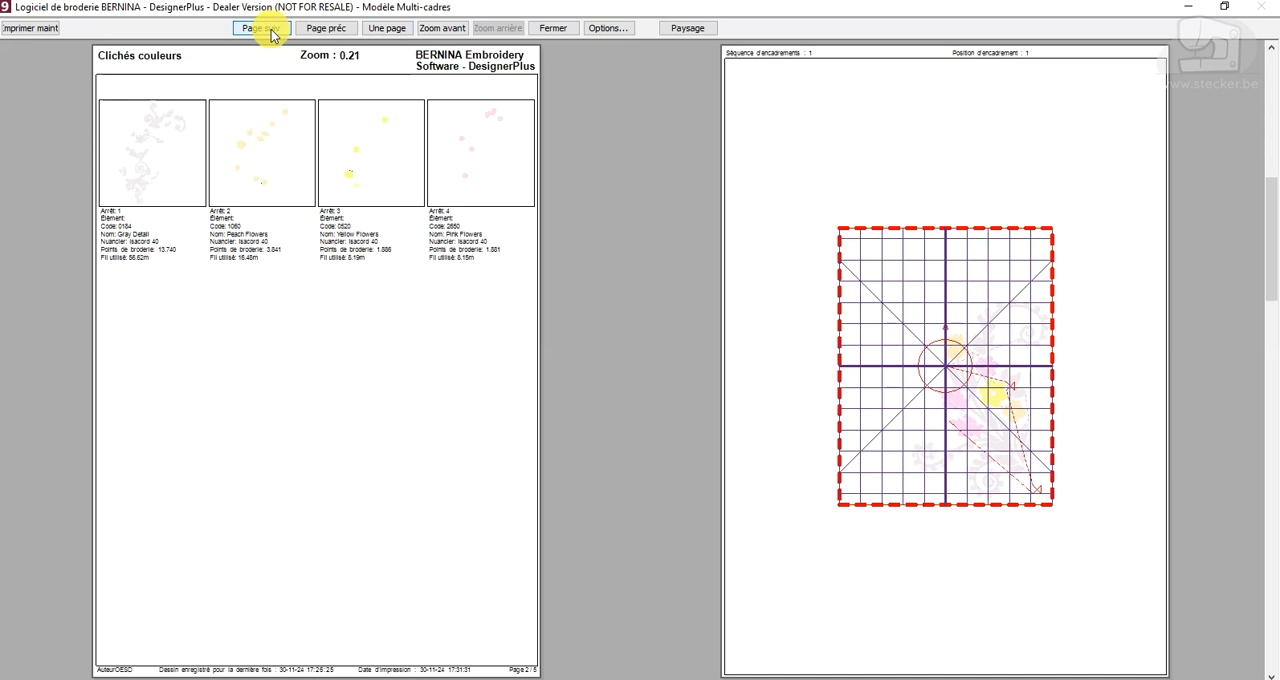
{"action": "left_click", "coordinate": [271, 31]}
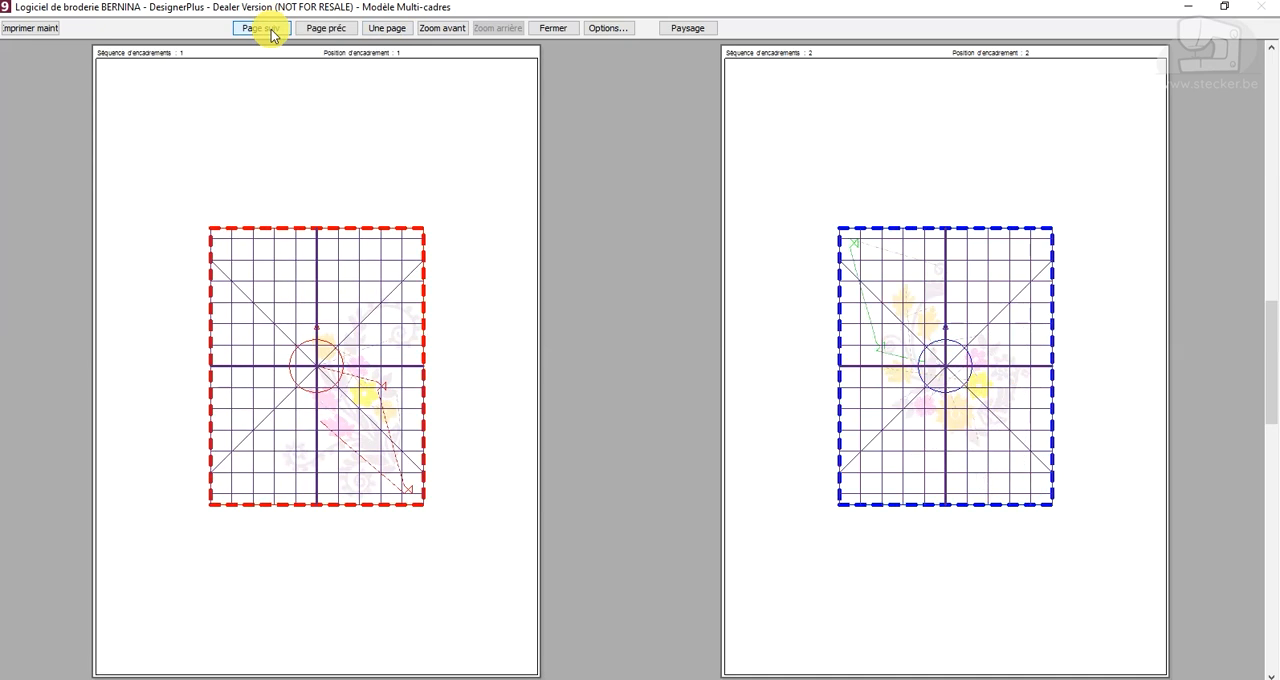
{"action": "left_click", "coordinate": [271, 31]}
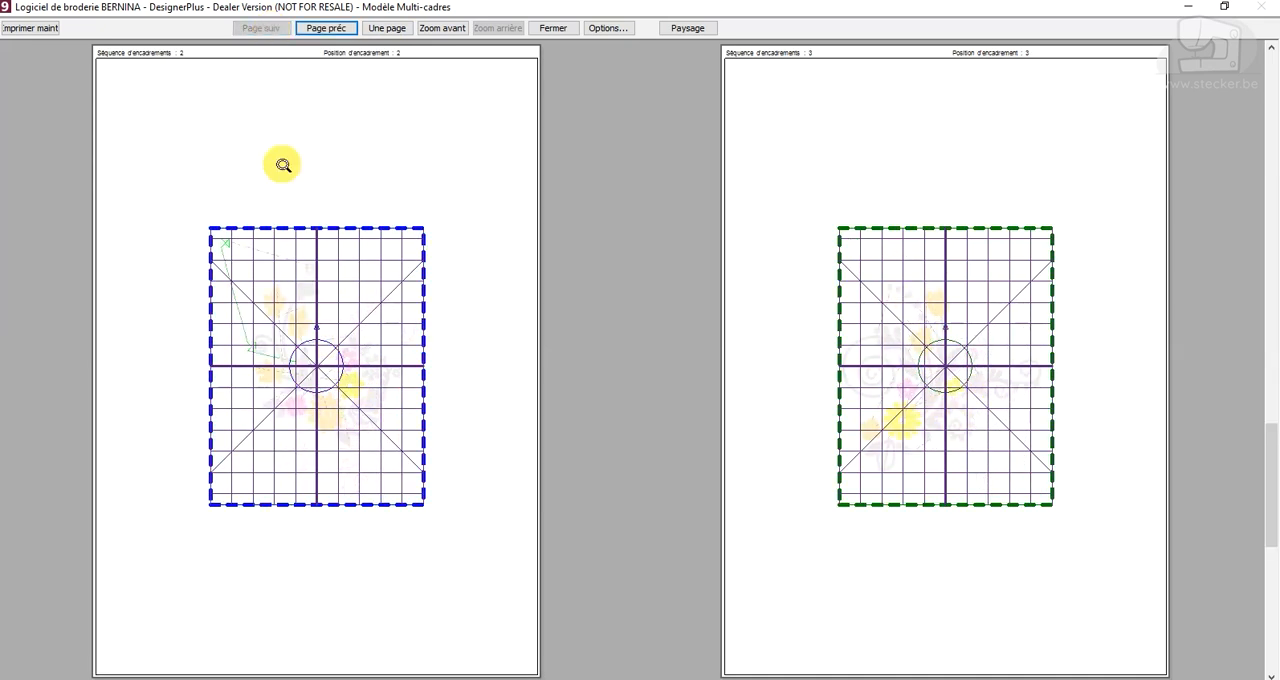
Set the print options to print the hooping sequence as thumbnails
{"action": "left_click", "coordinate": [604, 30]}
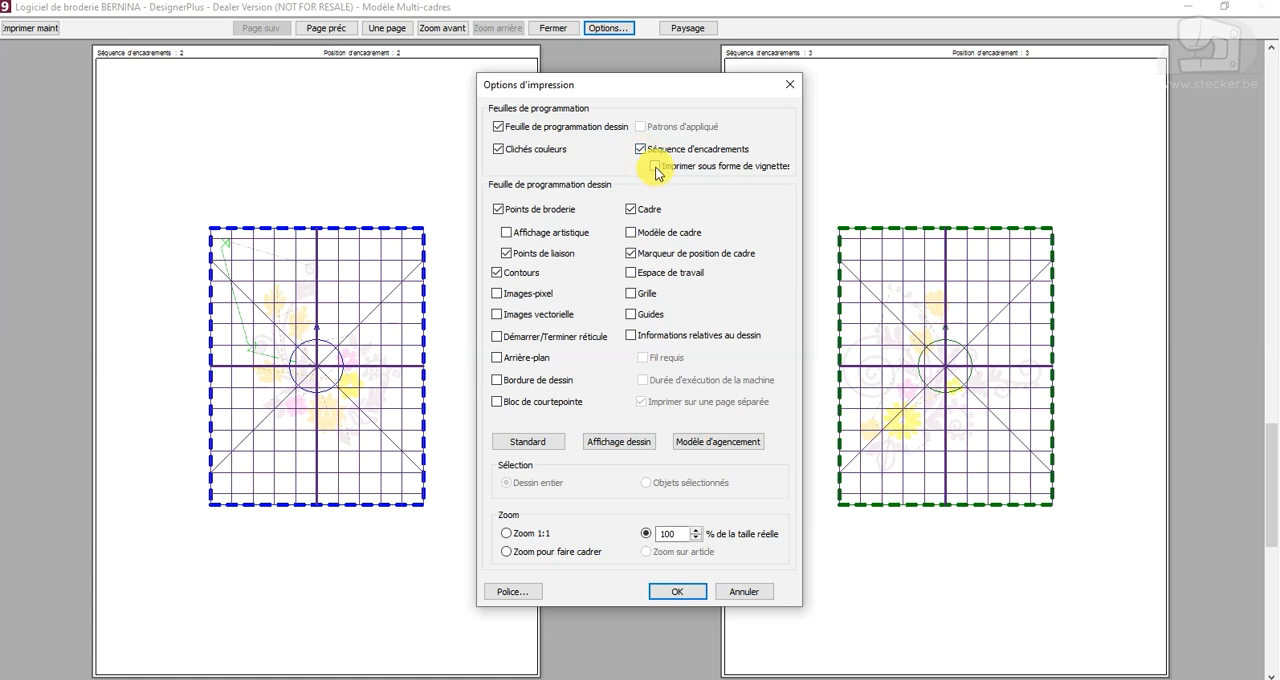
{"action": "left_click", "coordinate": [698, 590]}
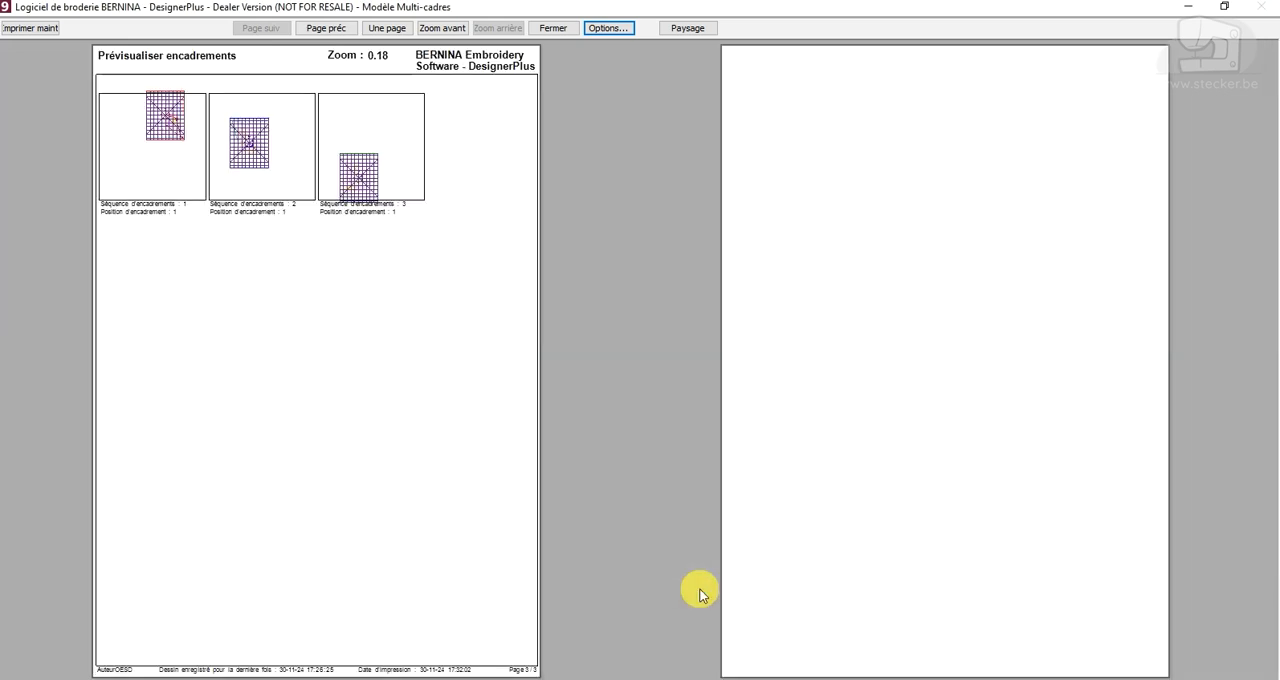